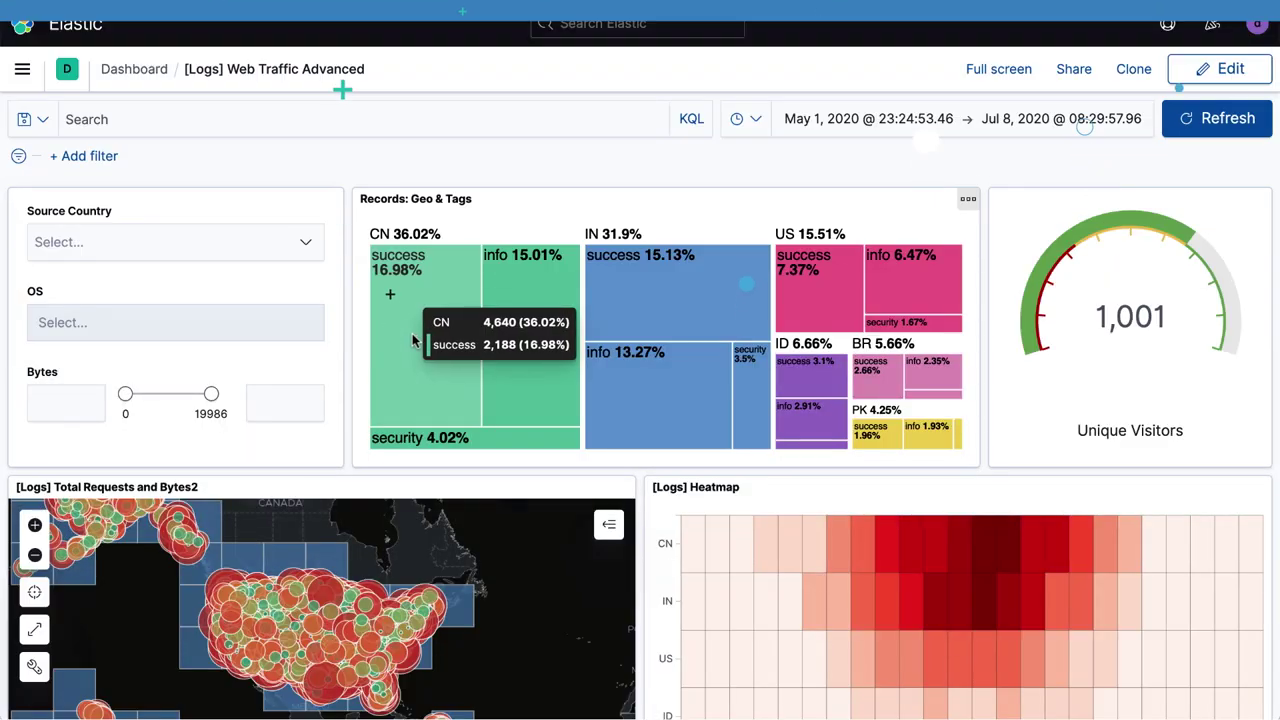
Filter the dashboard to geo.dest: IN and tags.keyword: success from the treemap, then enter edit mode.
mouse_move(407, 628)
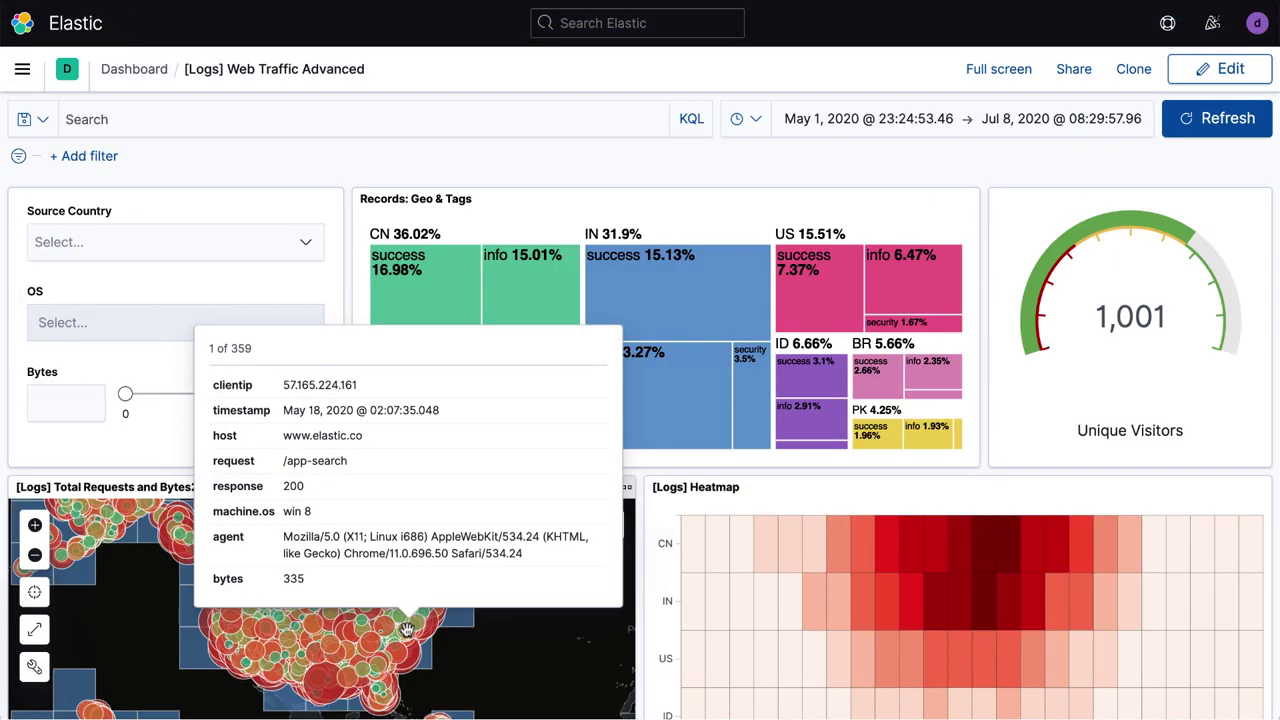
click(650, 317)
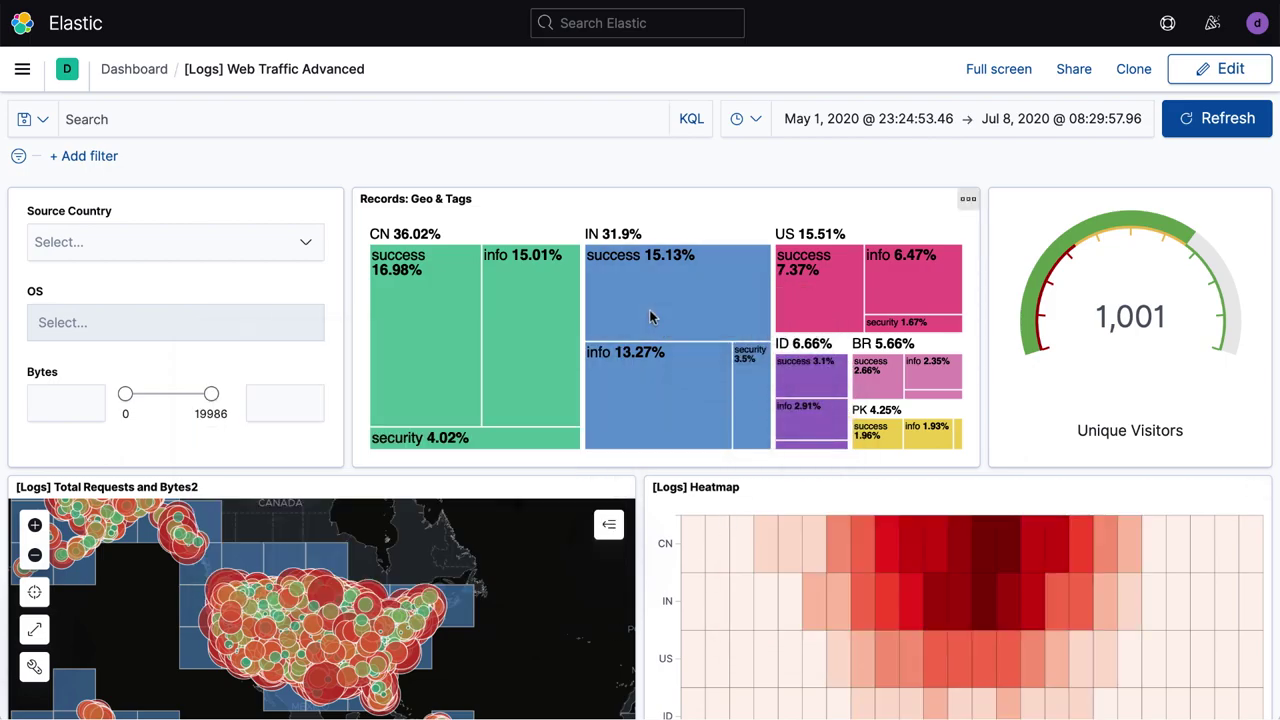
click(750, 395)
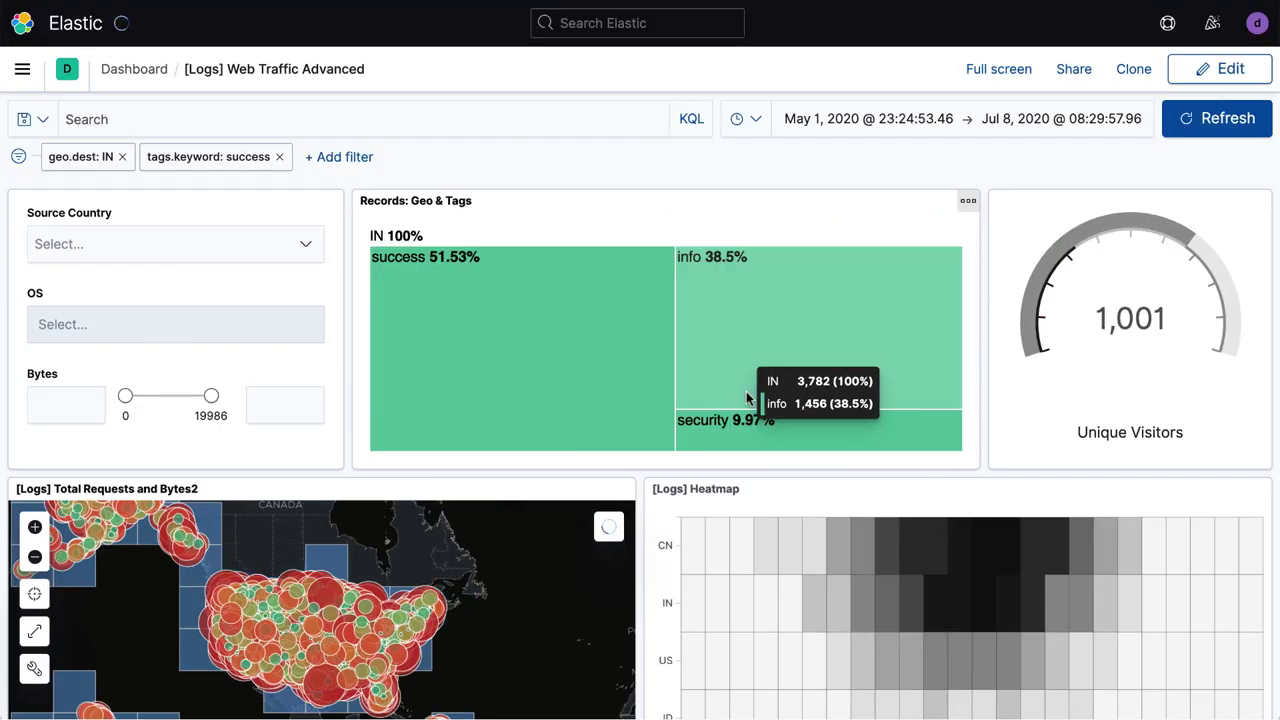
click(1200, 69)
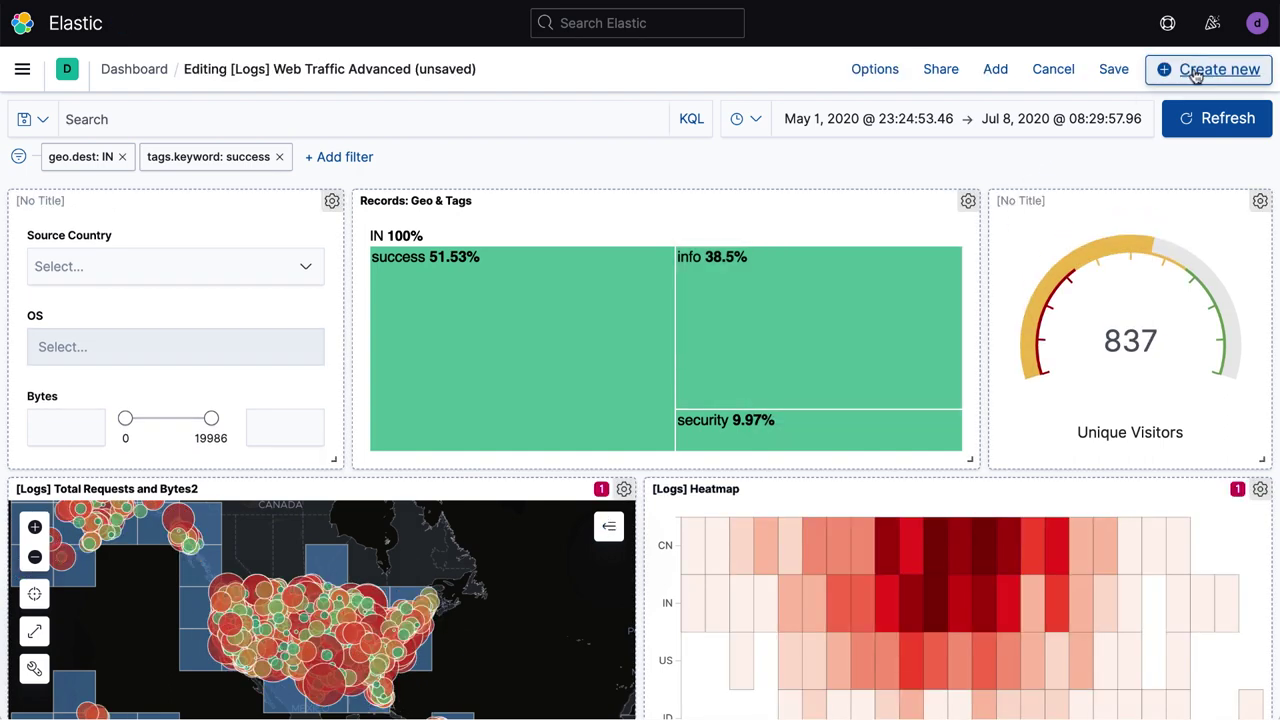
Create a new Lens visualization, searching 'sample' to pick the kibana_sample_data_logs index pattern.
click(1196, 74)
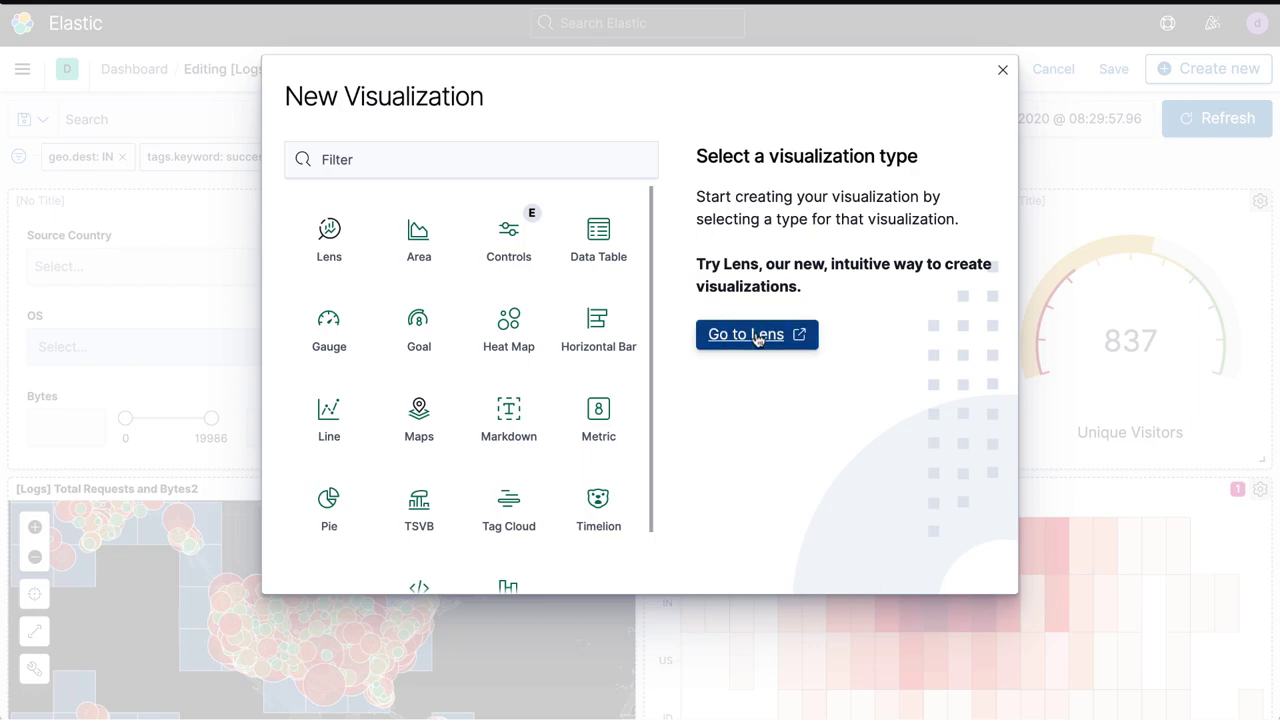
click(324, 230)
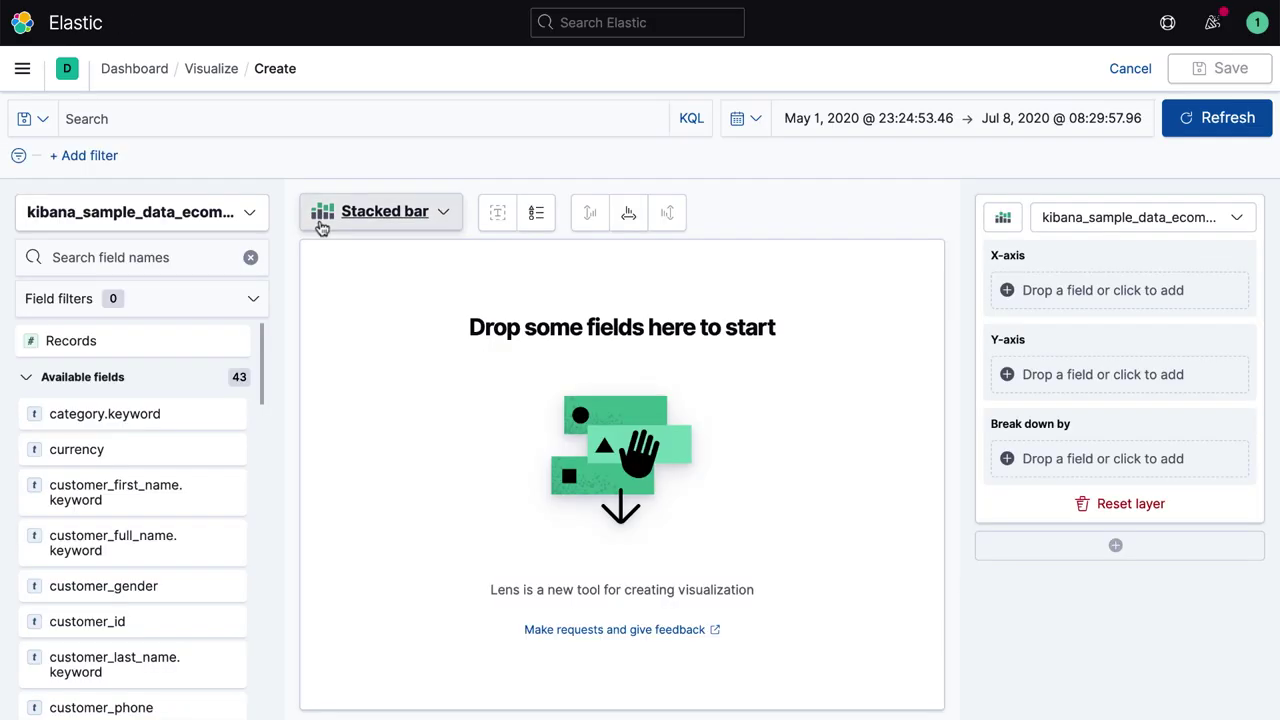
click(250, 215)
text(sample)
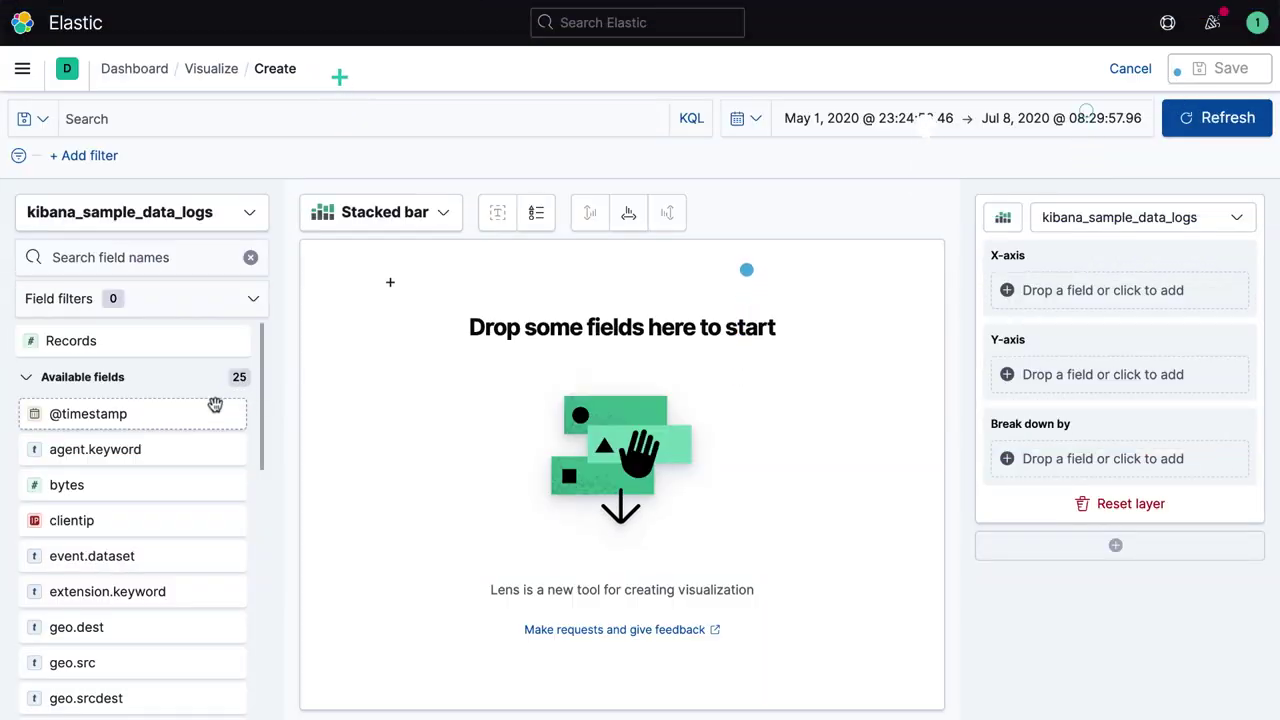
scroll(211, 406, down, 4)
click(122, 430)
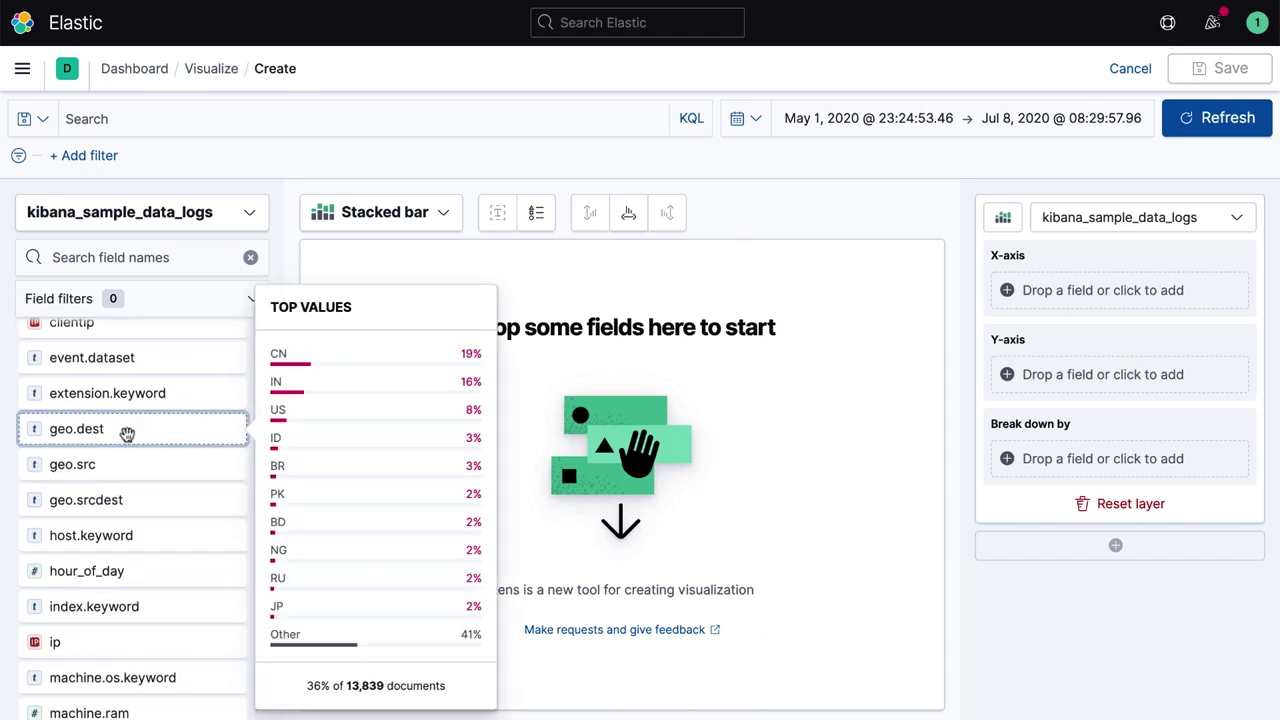
click(128, 432)
scroll(128, 433, down, 5)
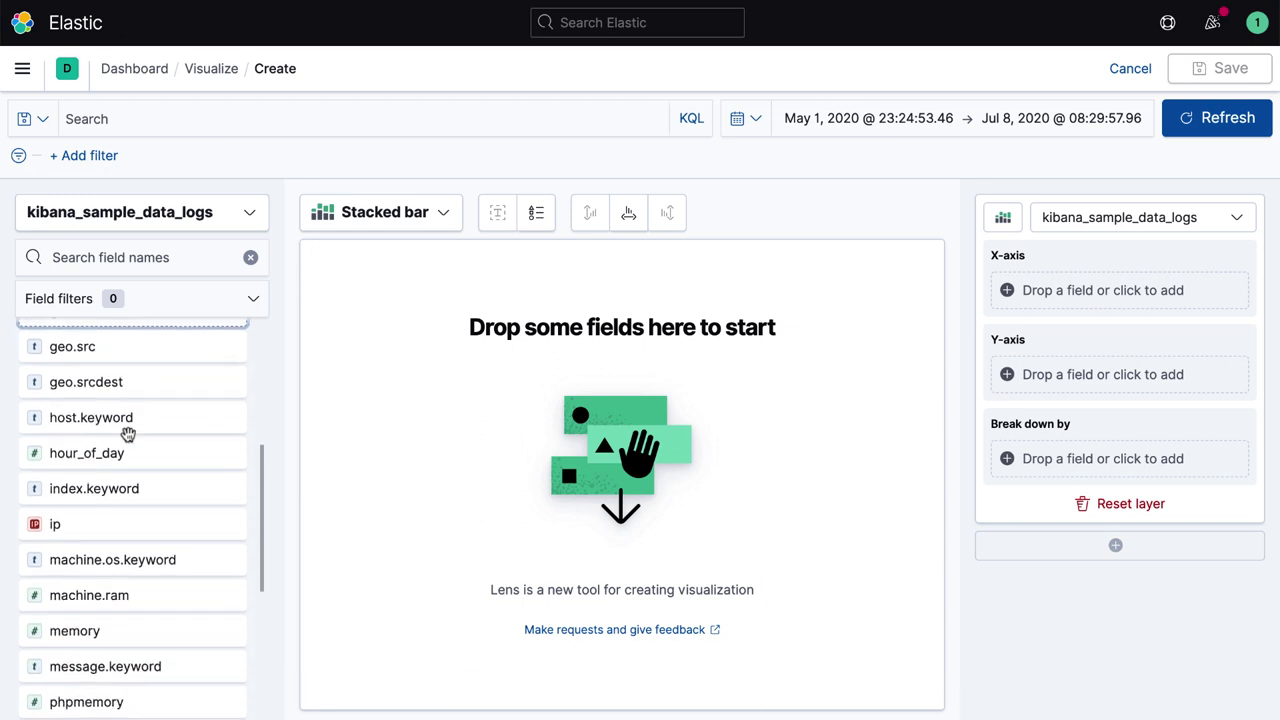
scroll(128, 434, down, 3)
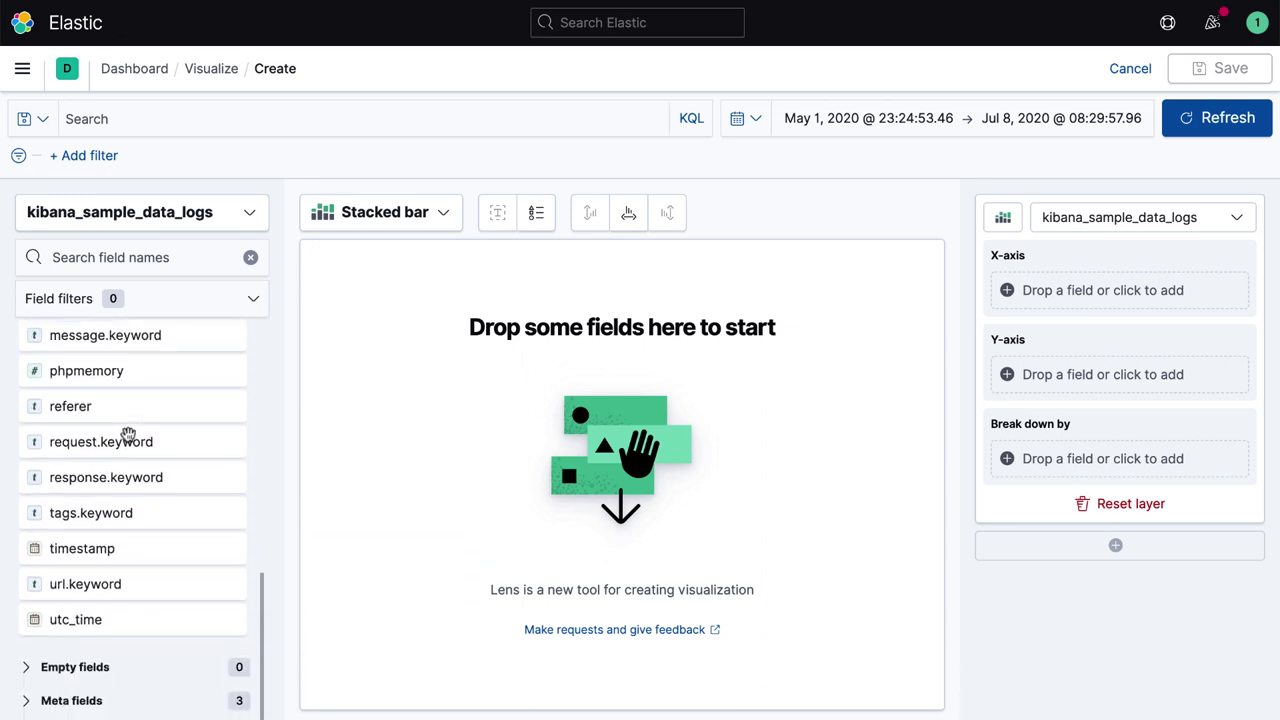
click(89, 515)
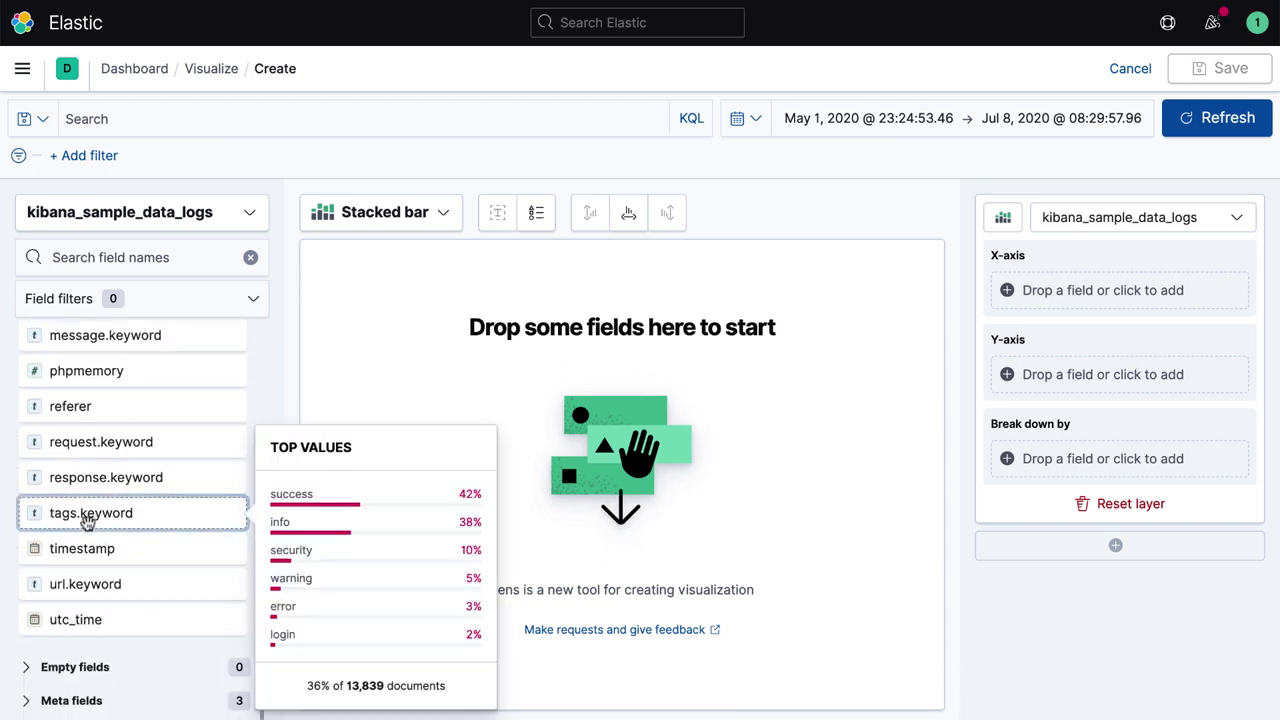
scroll(87, 522, up, 1)
click(100, 518)
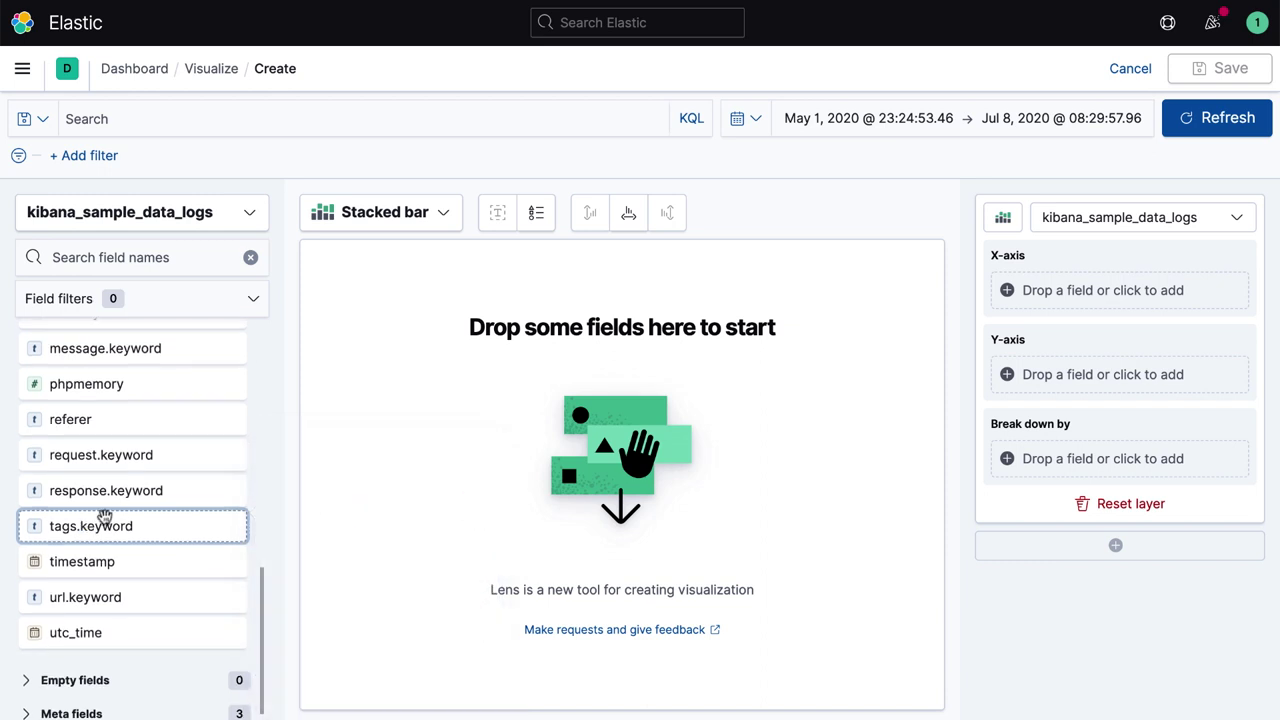
scroll(258, 456, up, 6)
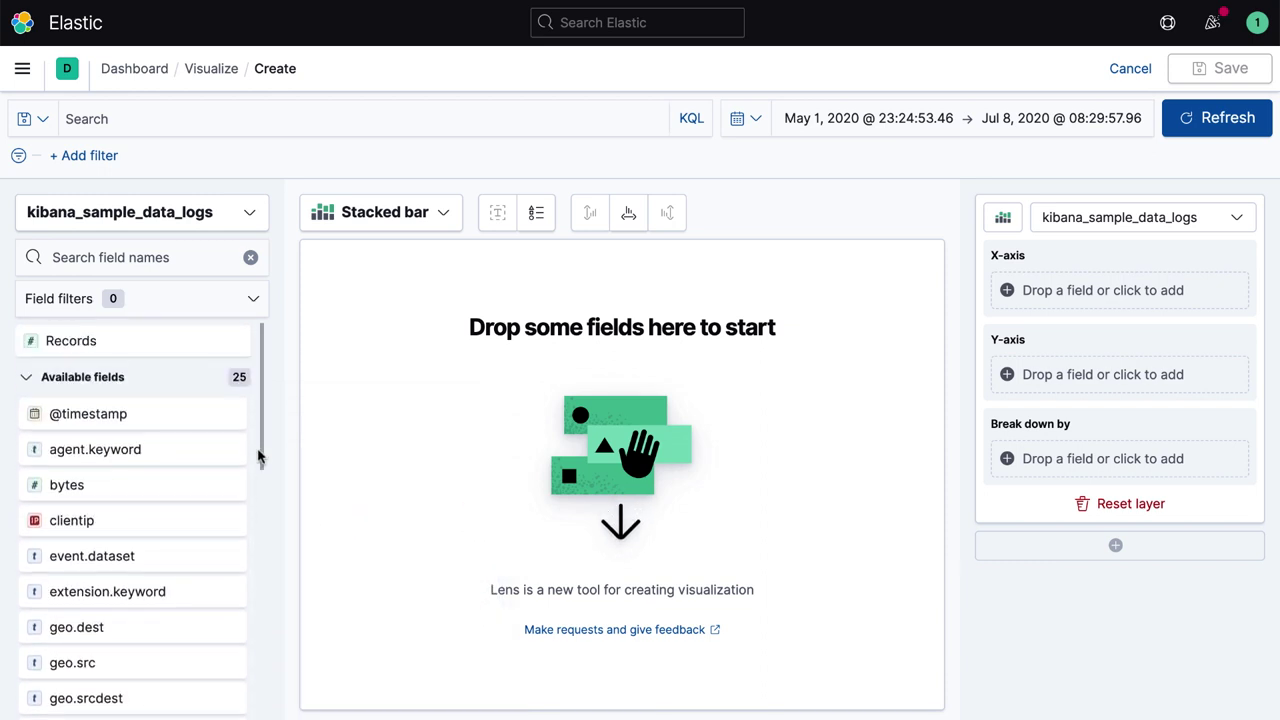
click(73, 314)
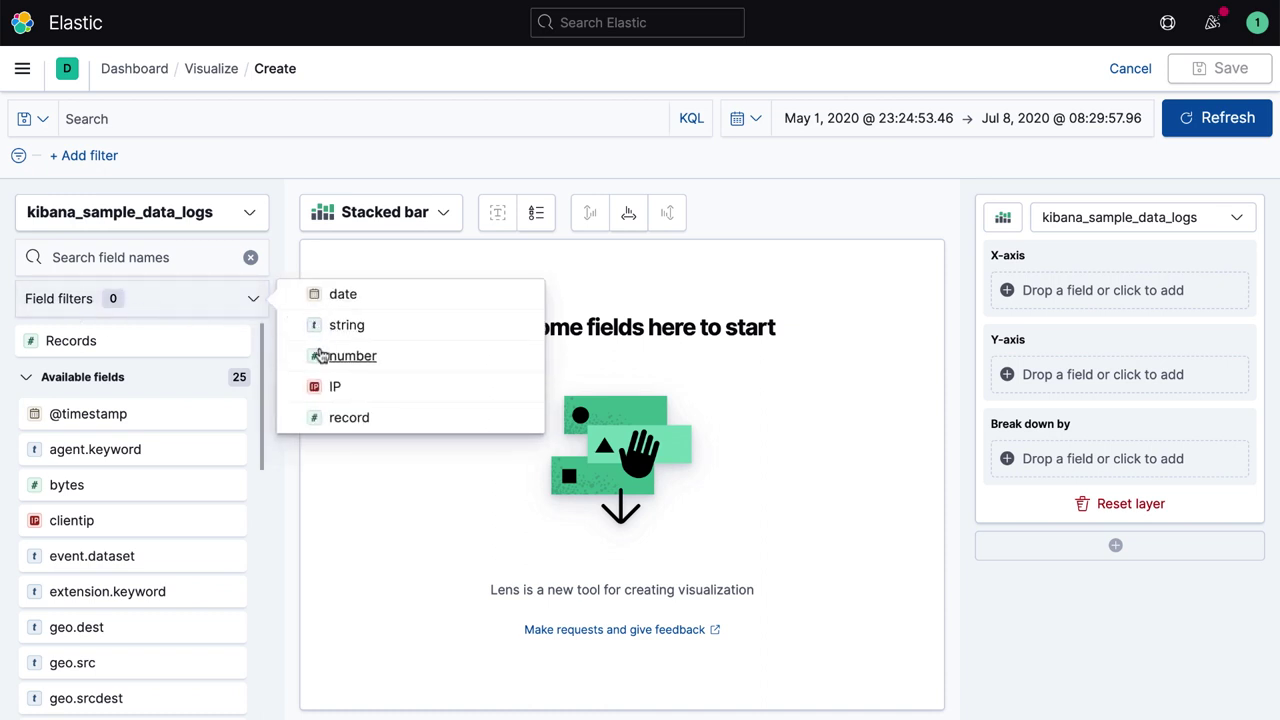
click(197, 309)
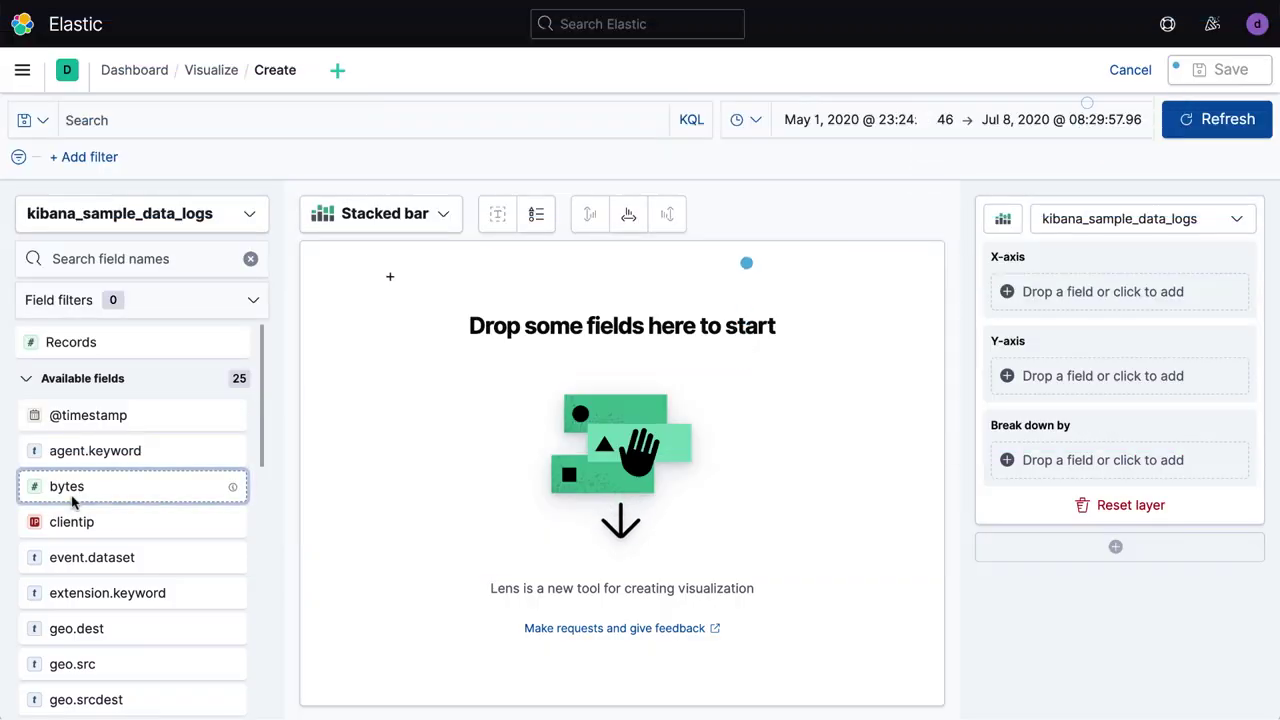
Chart Average of bytes per day as stacked bars by dropping the bytes field into the workspace.
drag(40, 490, 597, 381)
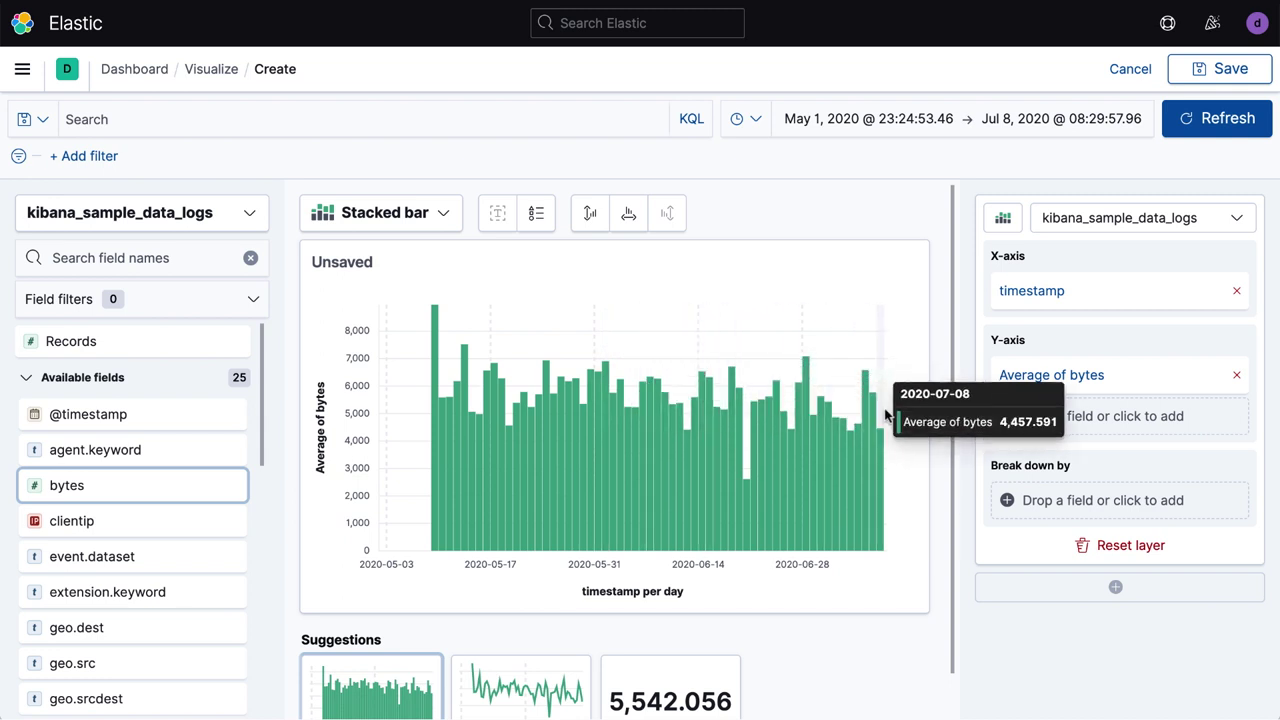
click(1004, 218)
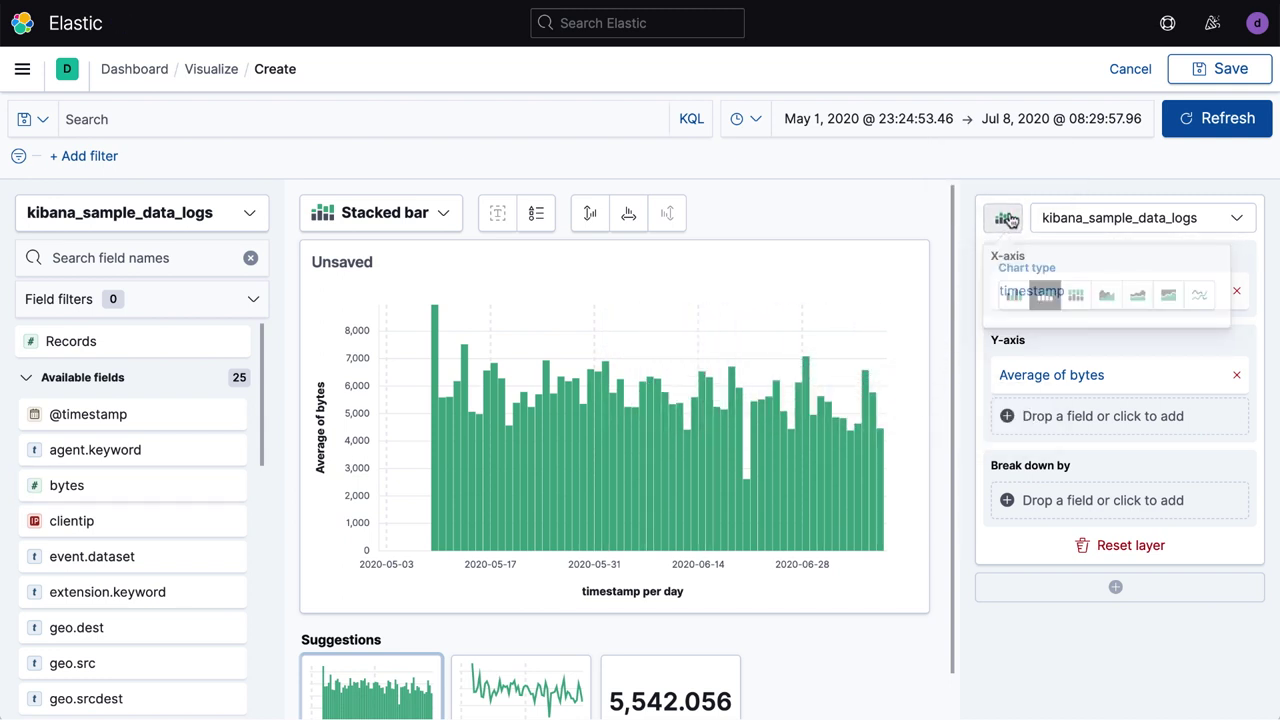
click(966, 230)
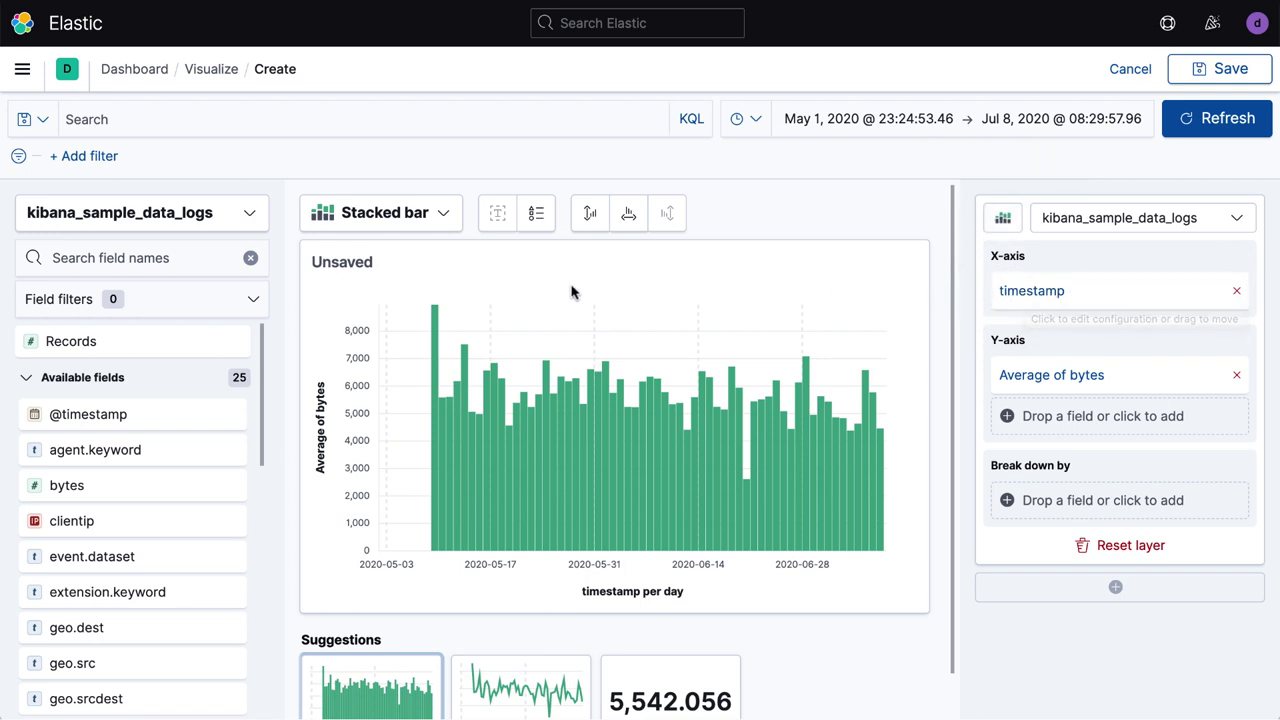
click(87, 417)
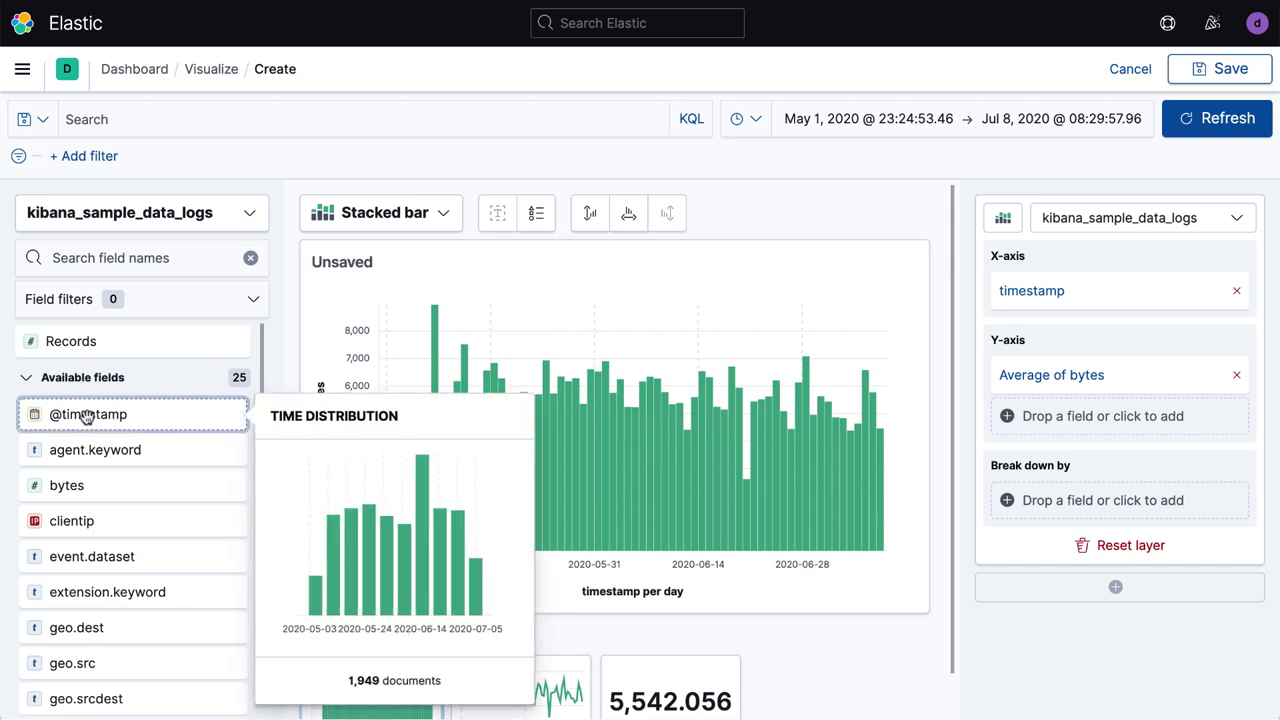
click(87, 417)
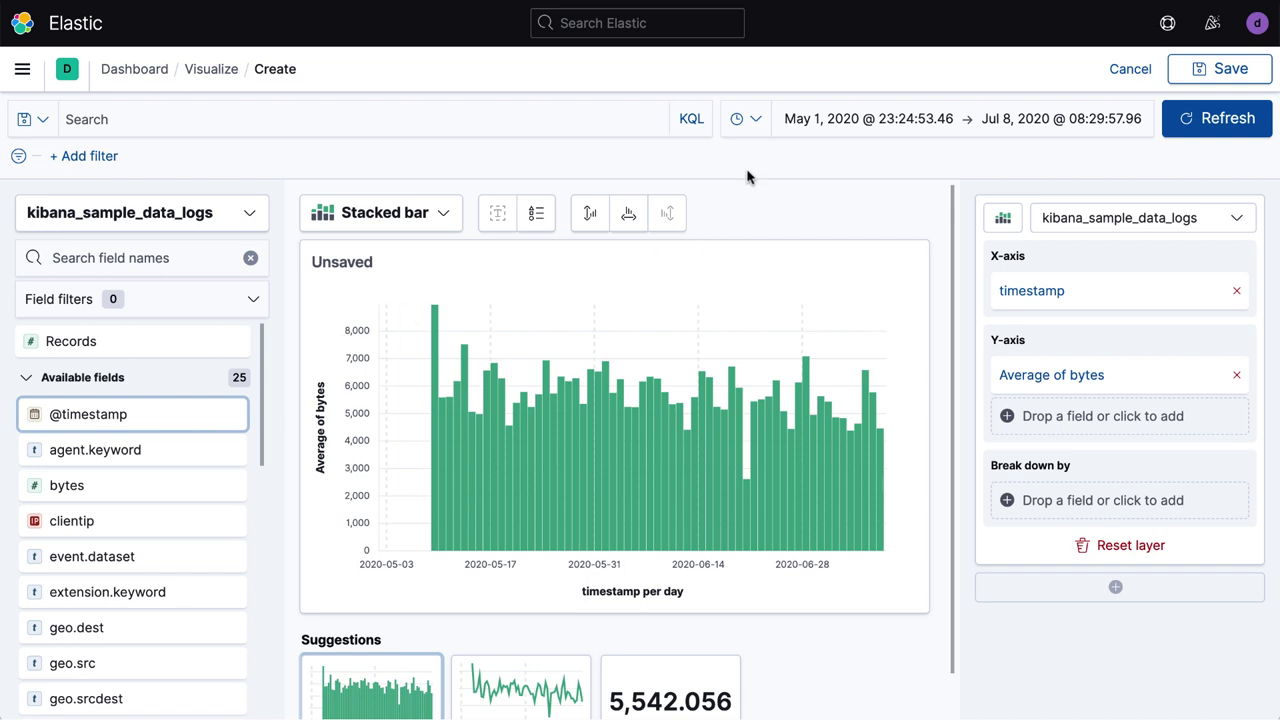
click(752, 120)
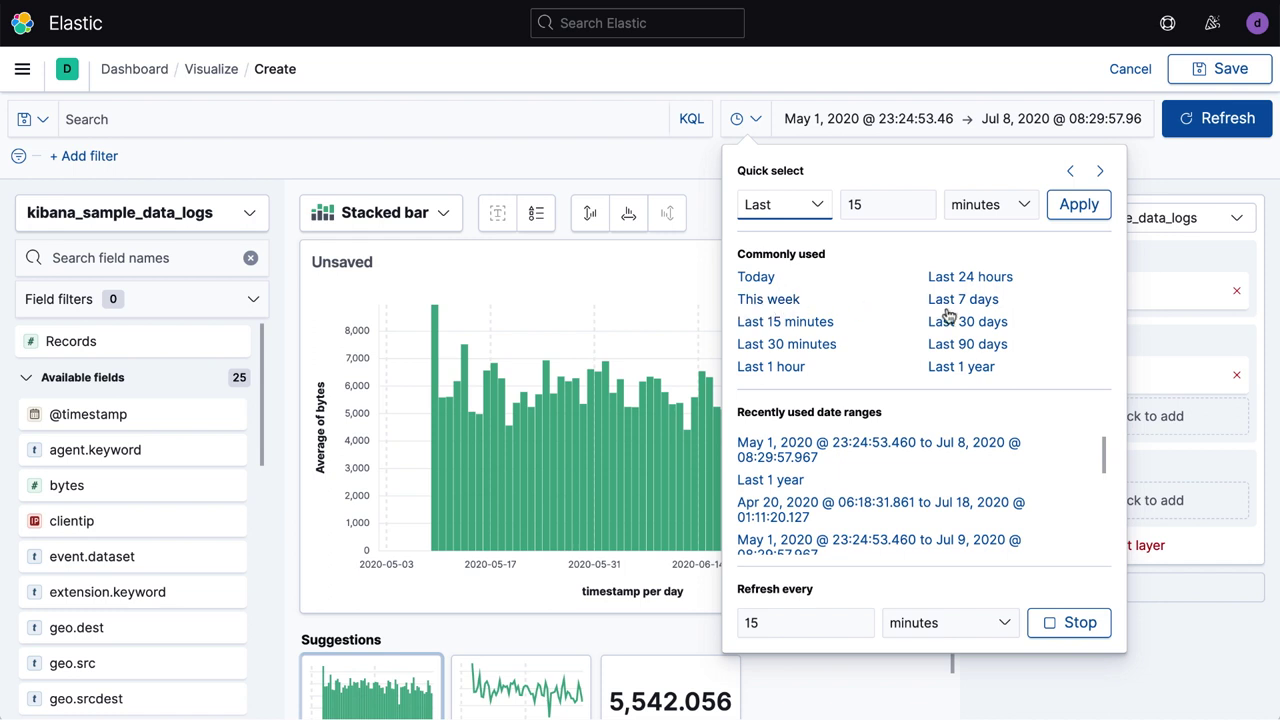
Set the time range to Last 1 year (May 9–Jul 6, 2020) and chart Count of records over time.
click(946, 372)
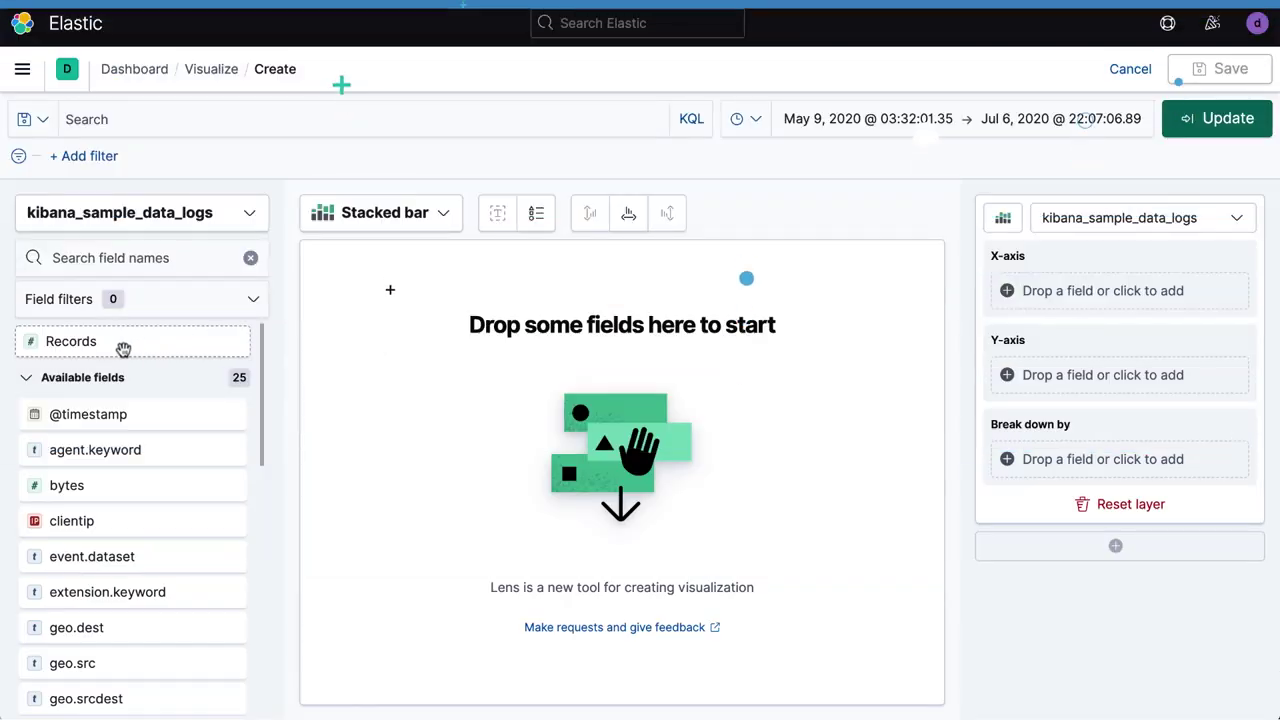
drag(123, 349, 612, 406)
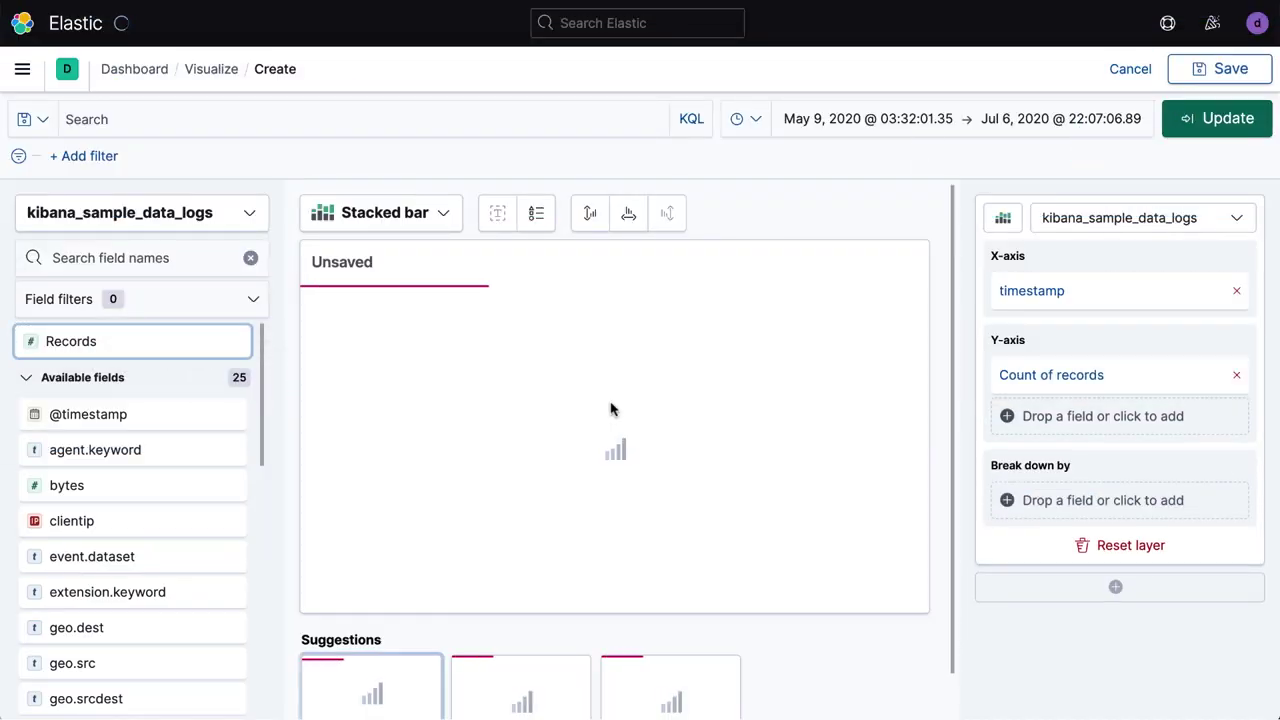
Break the bar chart down by top values of extension.keyword (deb, zip, rpm).
scroll(206, 400, down, 4)
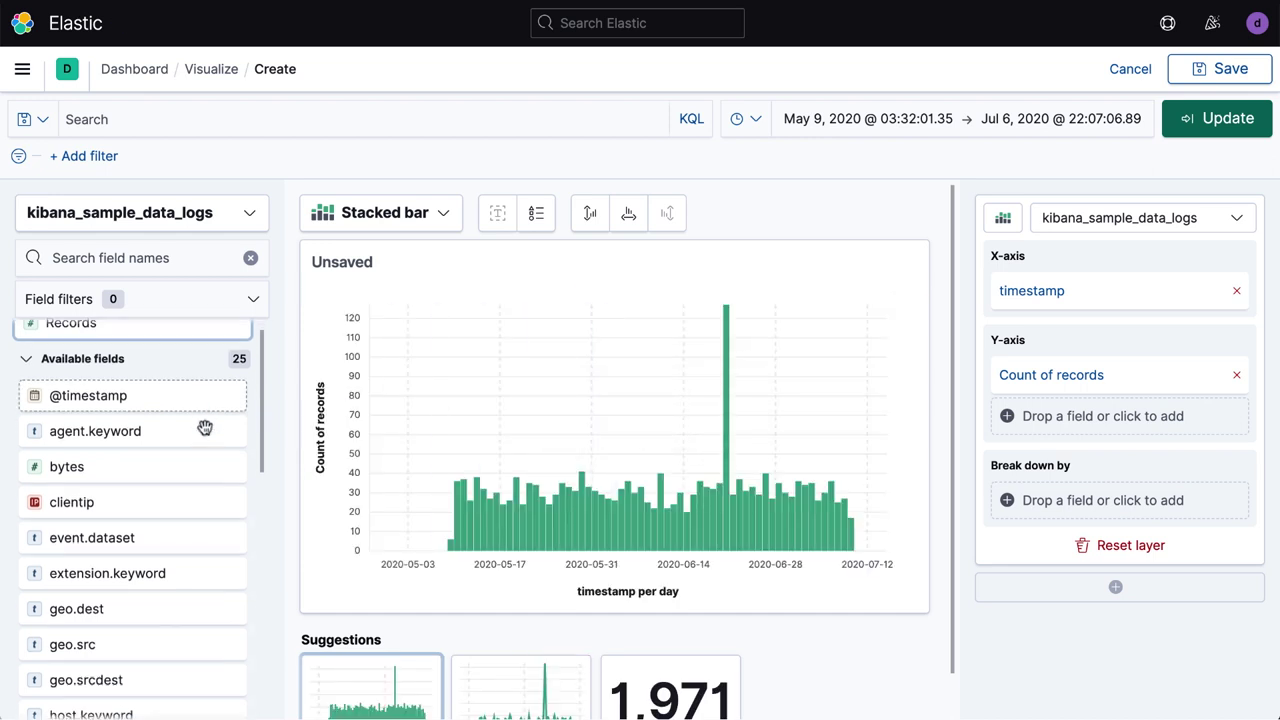
click(107, 416)
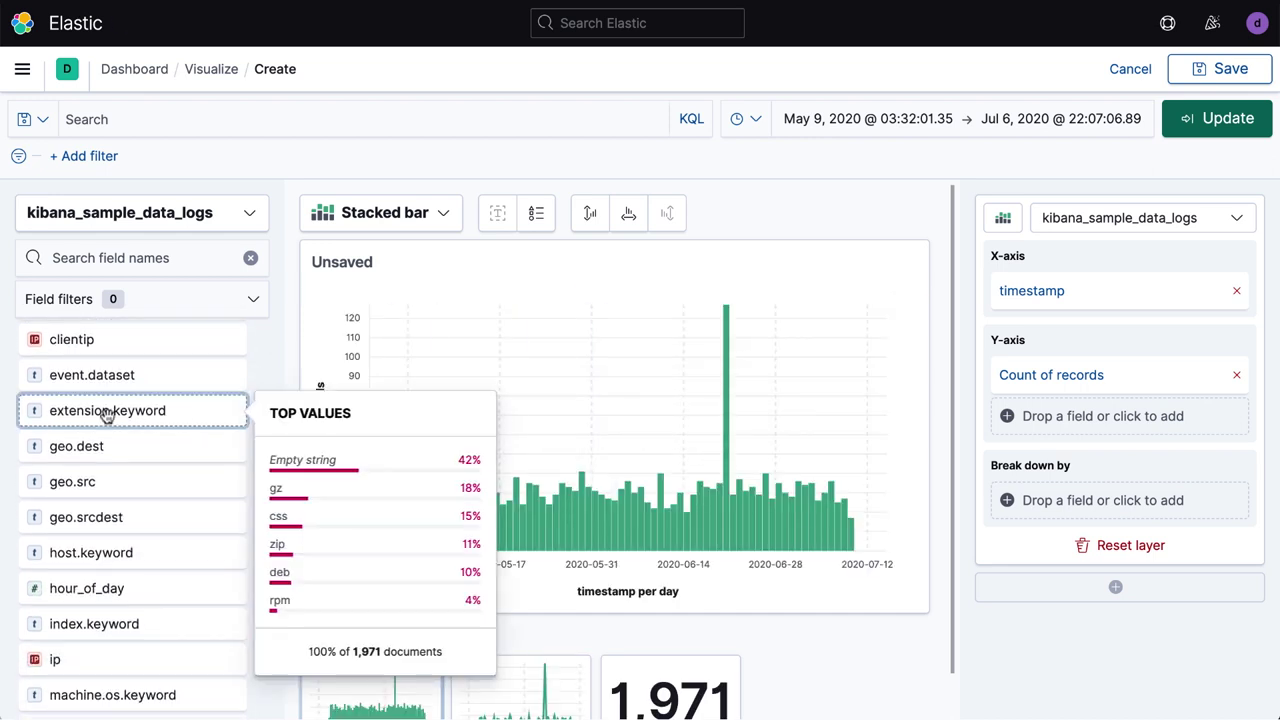
click(107, 416)
drag(71, 416, 586, 478)
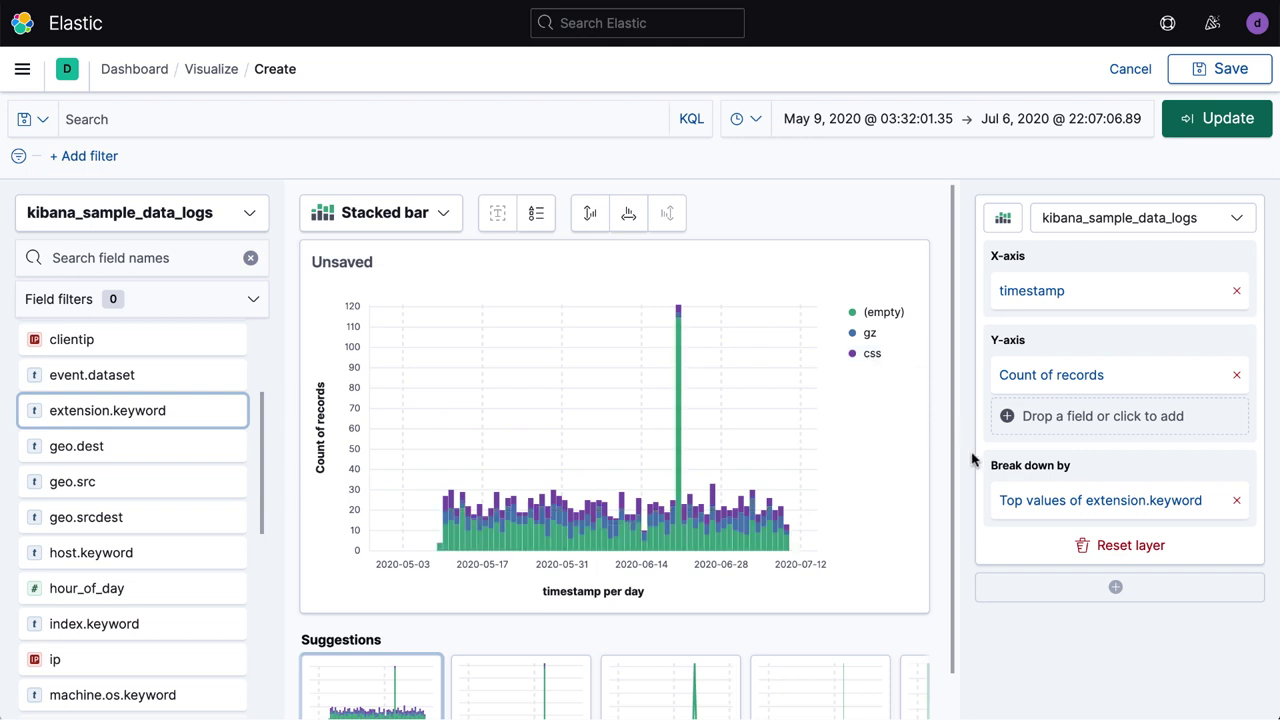
click(1010, 500)
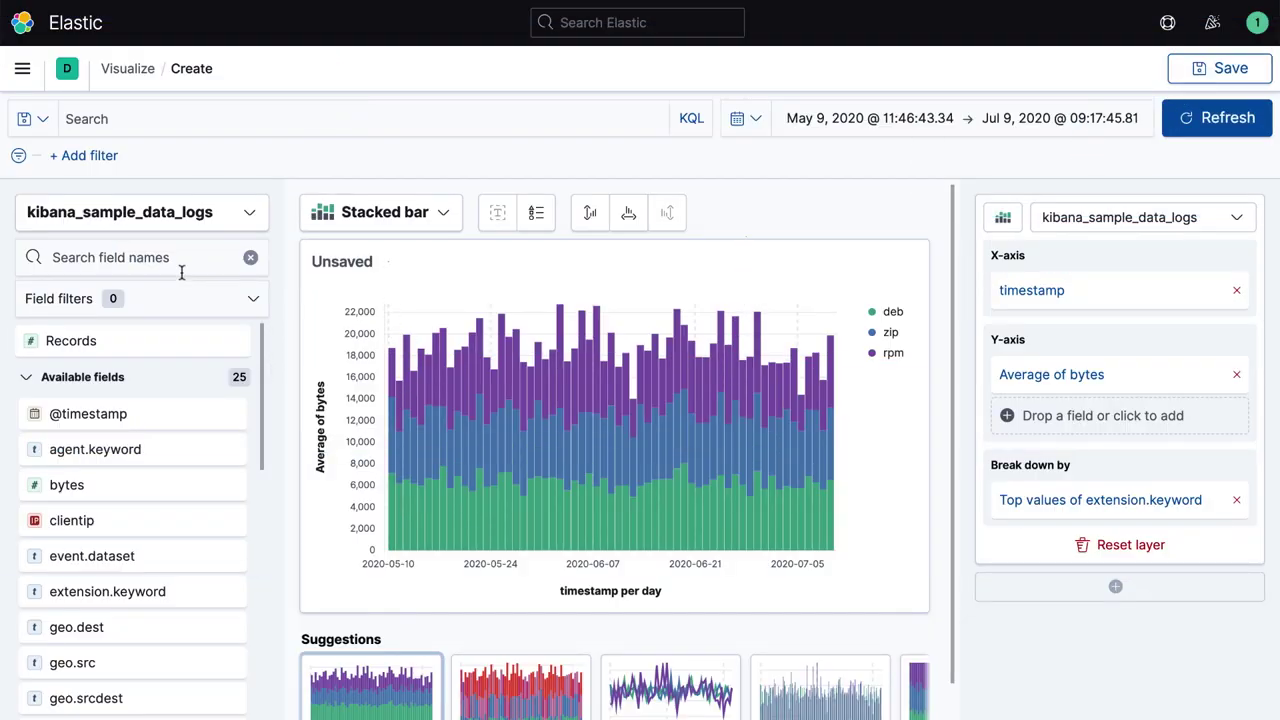
Search 'machine' and replace Average of bytes with Average of machine.ram on the Y-axis.
text(mac)
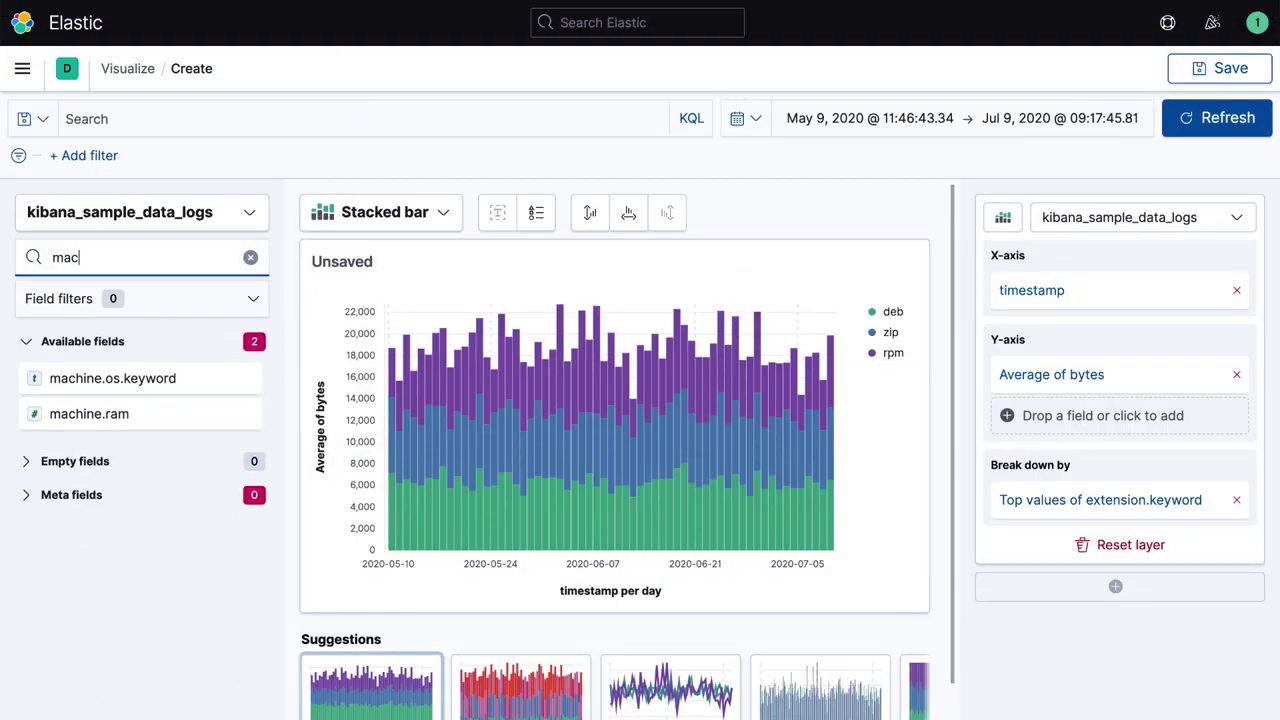
text(hine)
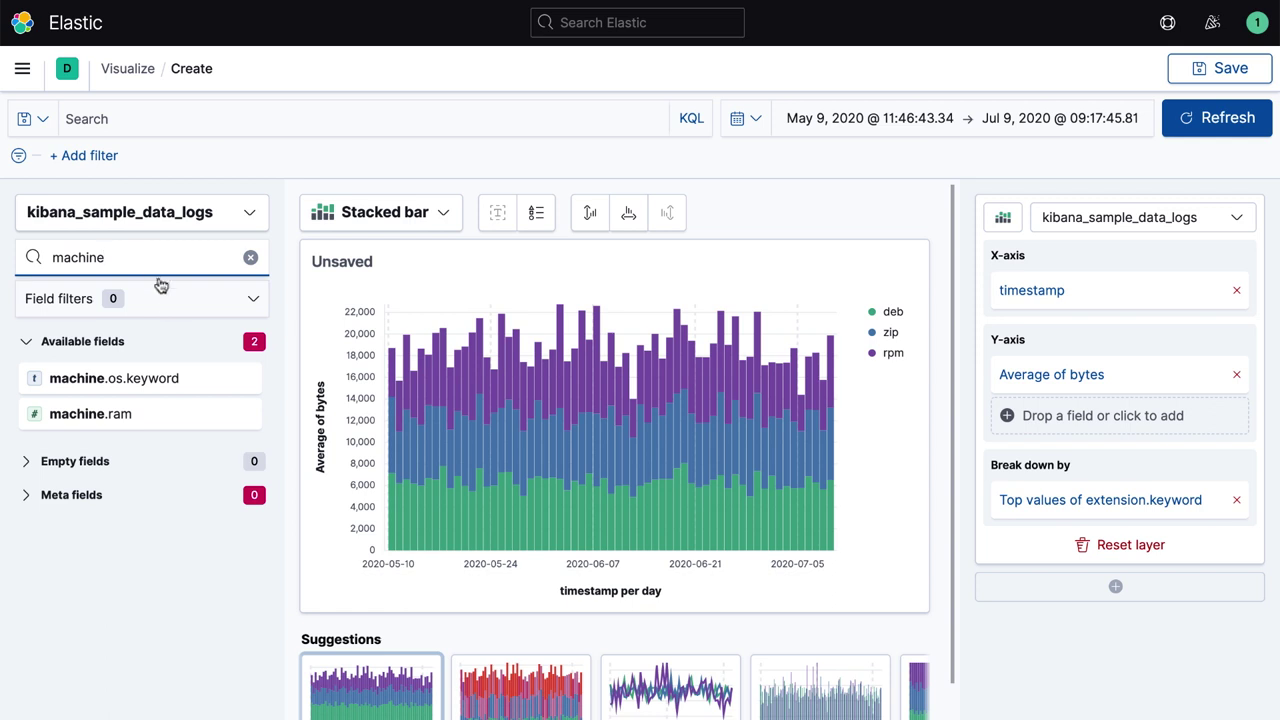
drag(107, 417, 1081, 386)
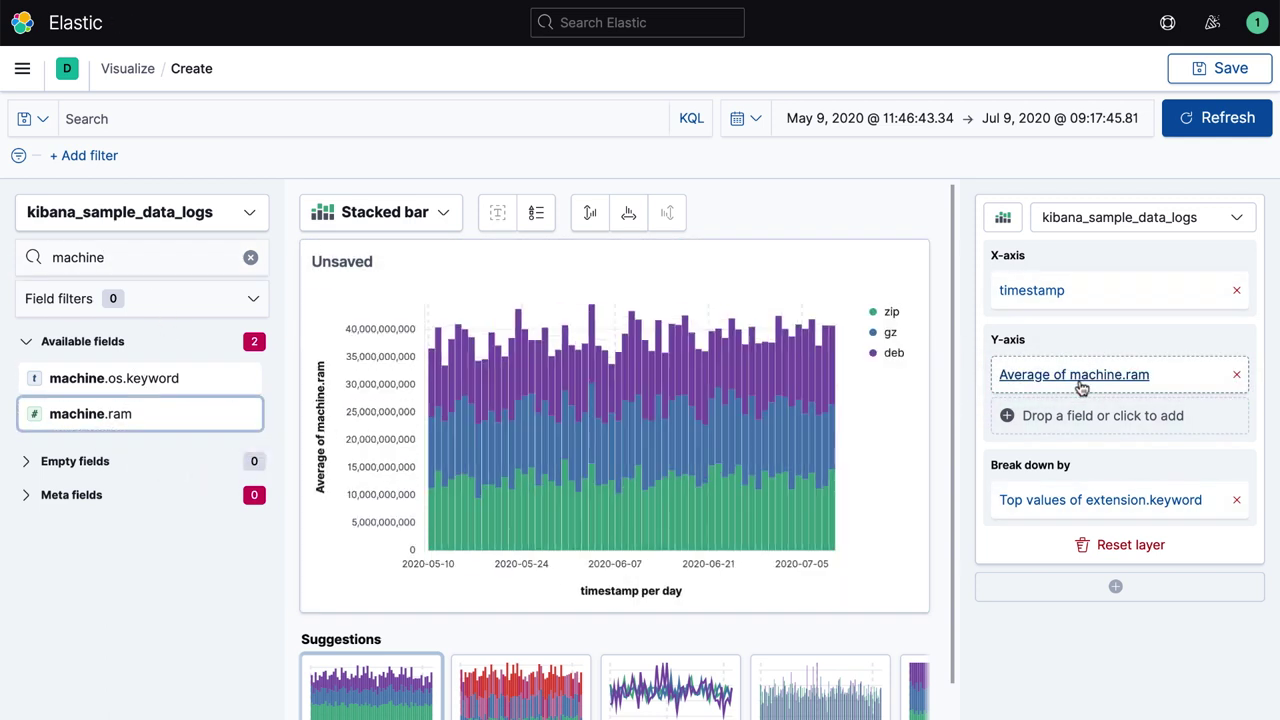
scroll(900, 462, down, 1)
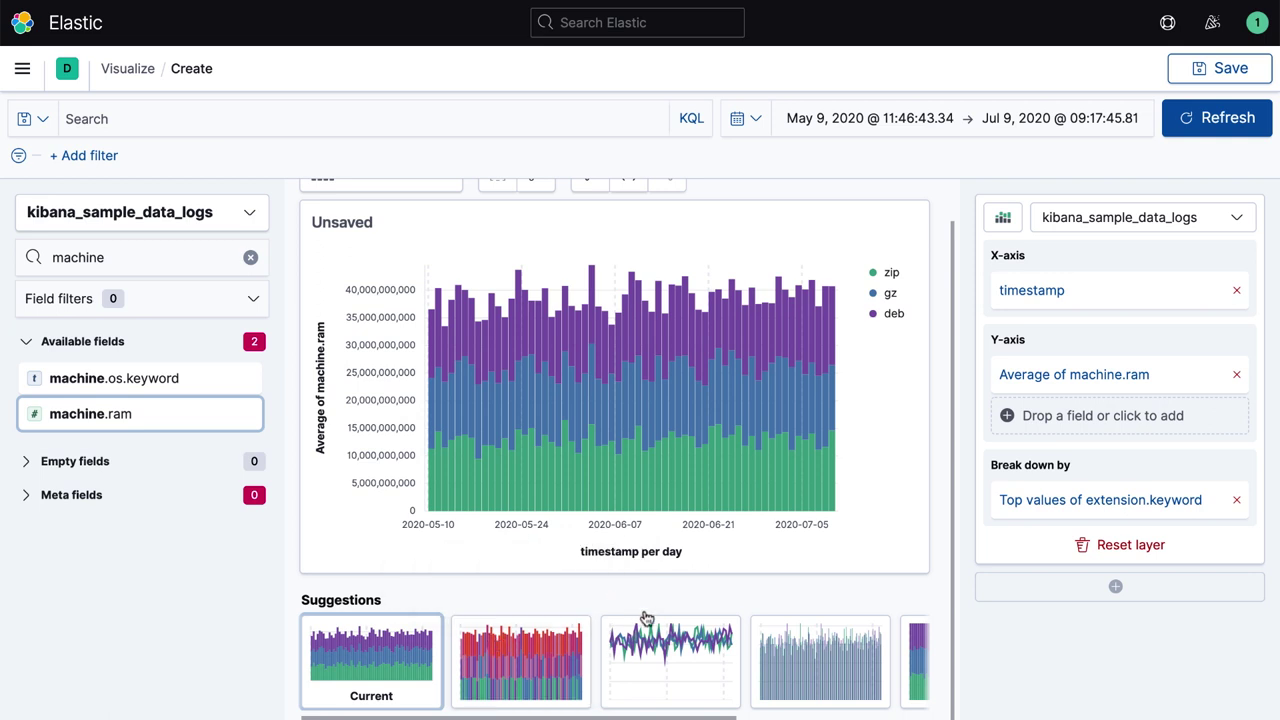
click(660, 641)
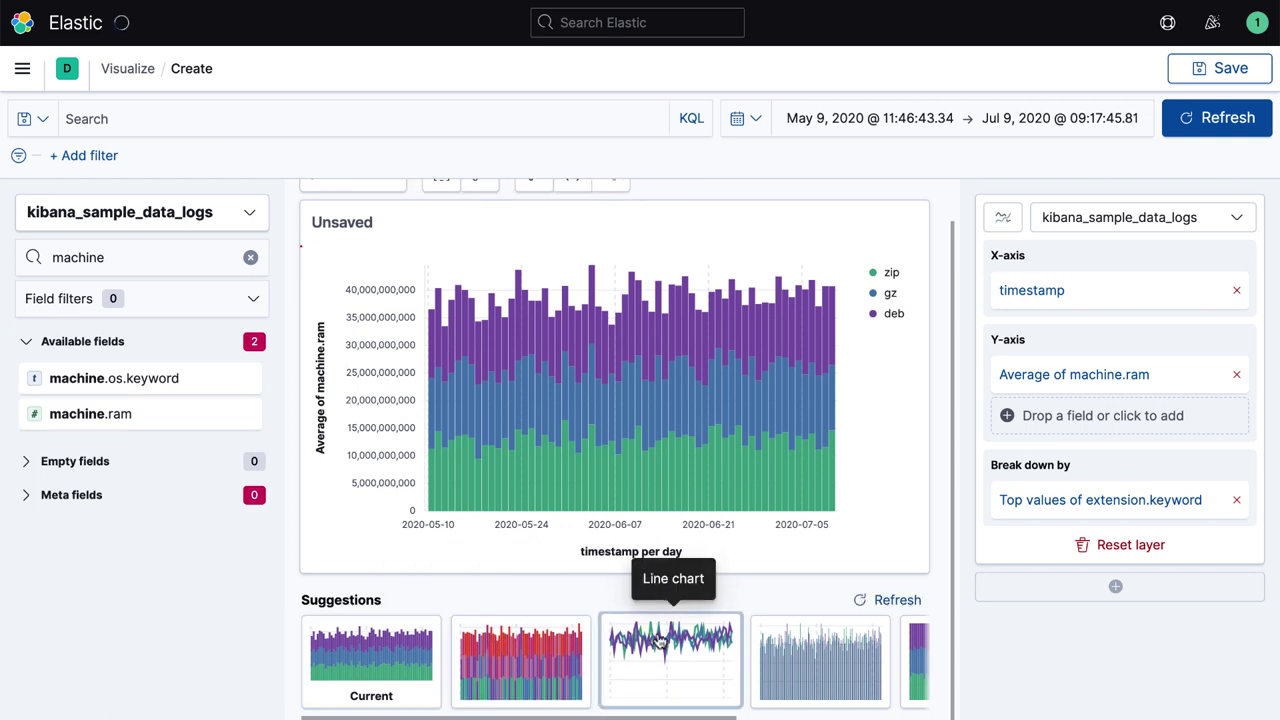
scroll(660, 641, right, 4)
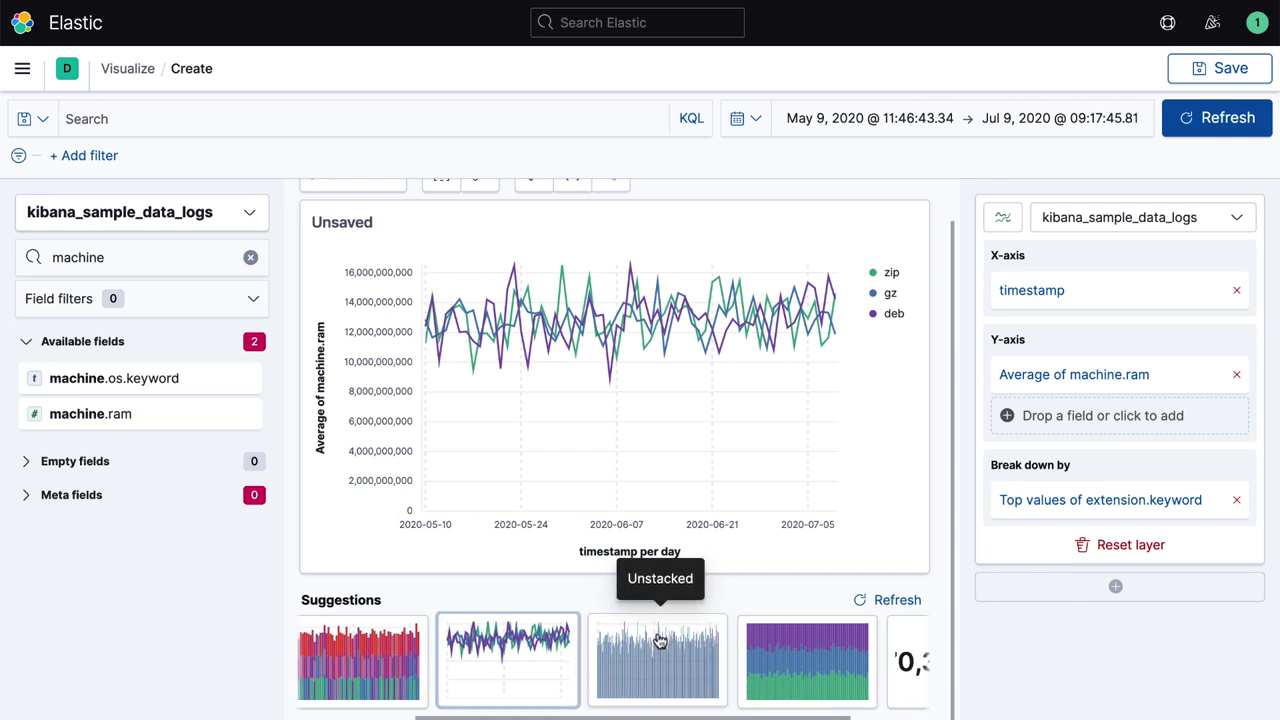
click(660, 641)
scroll(655, 641, right, 3)
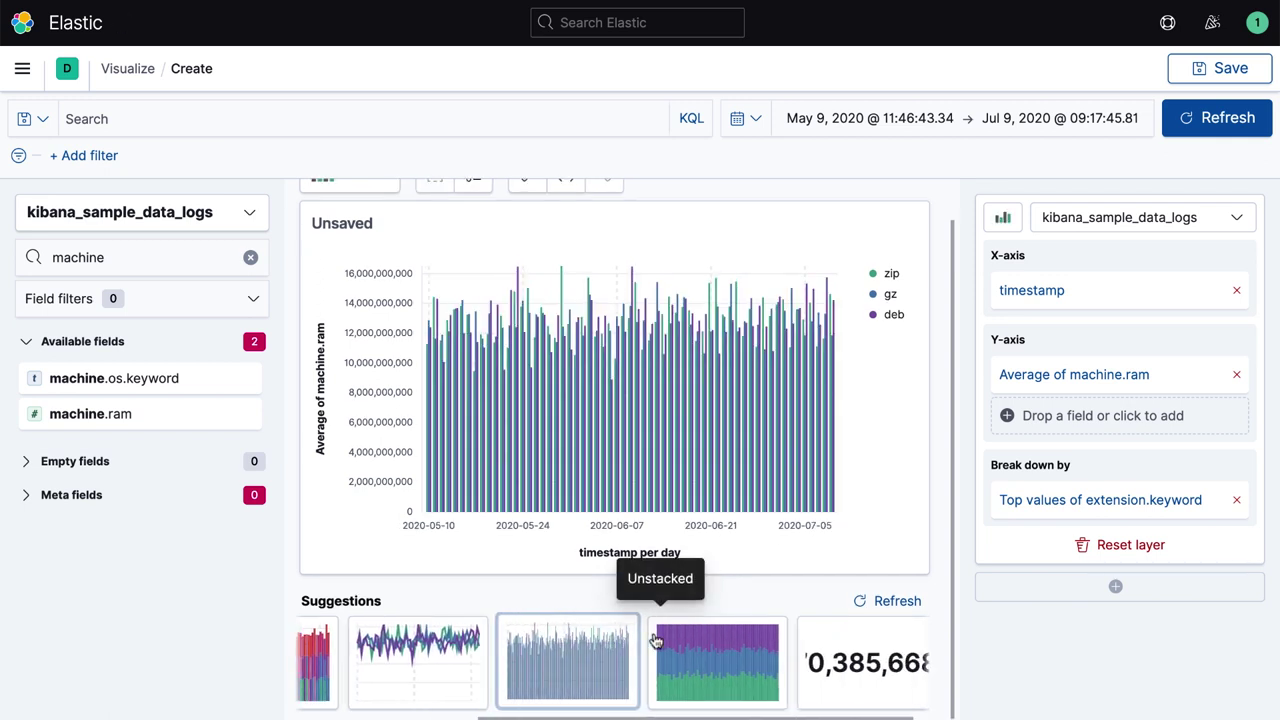
click(700, 647)
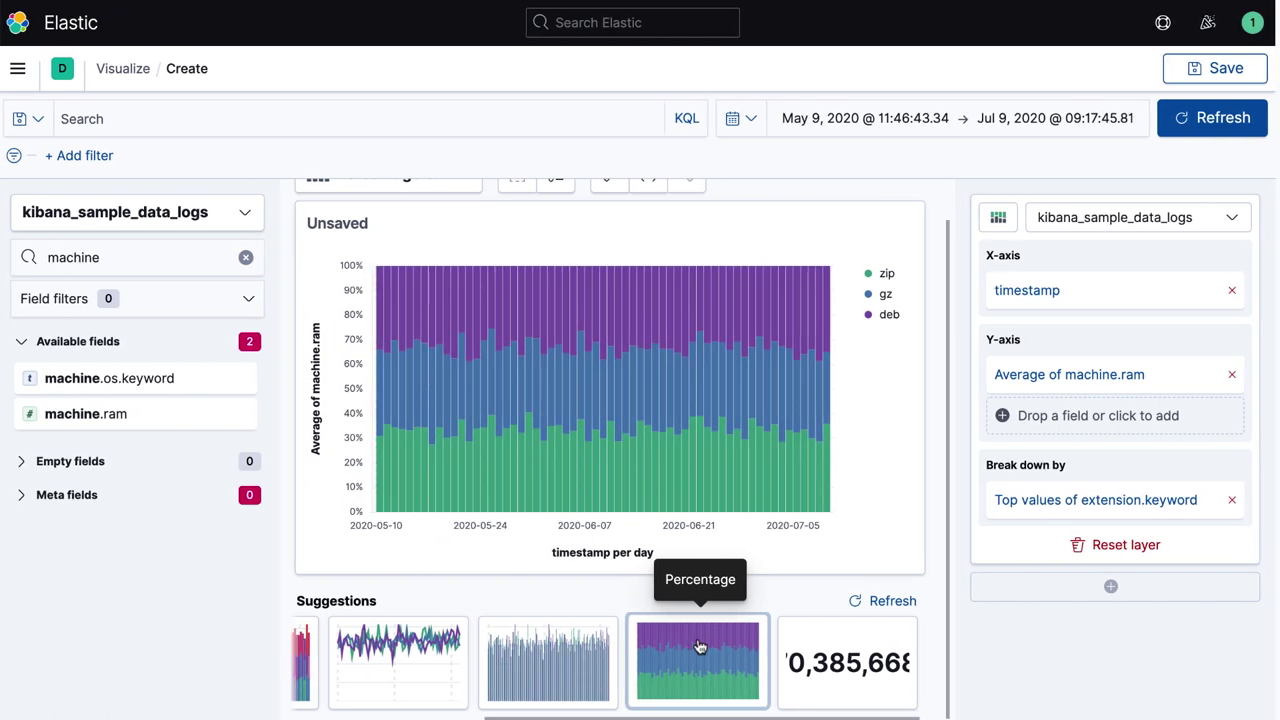
click(860, 651)
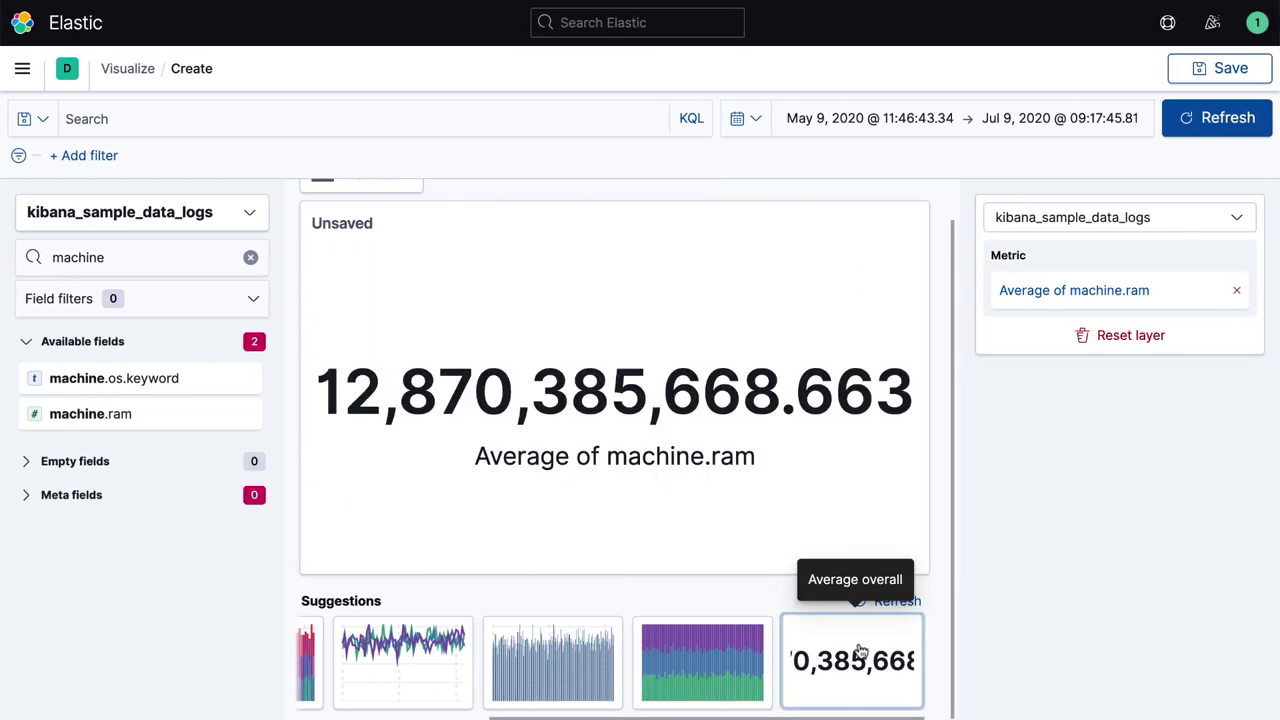
scroll(801, 658, left, 10)
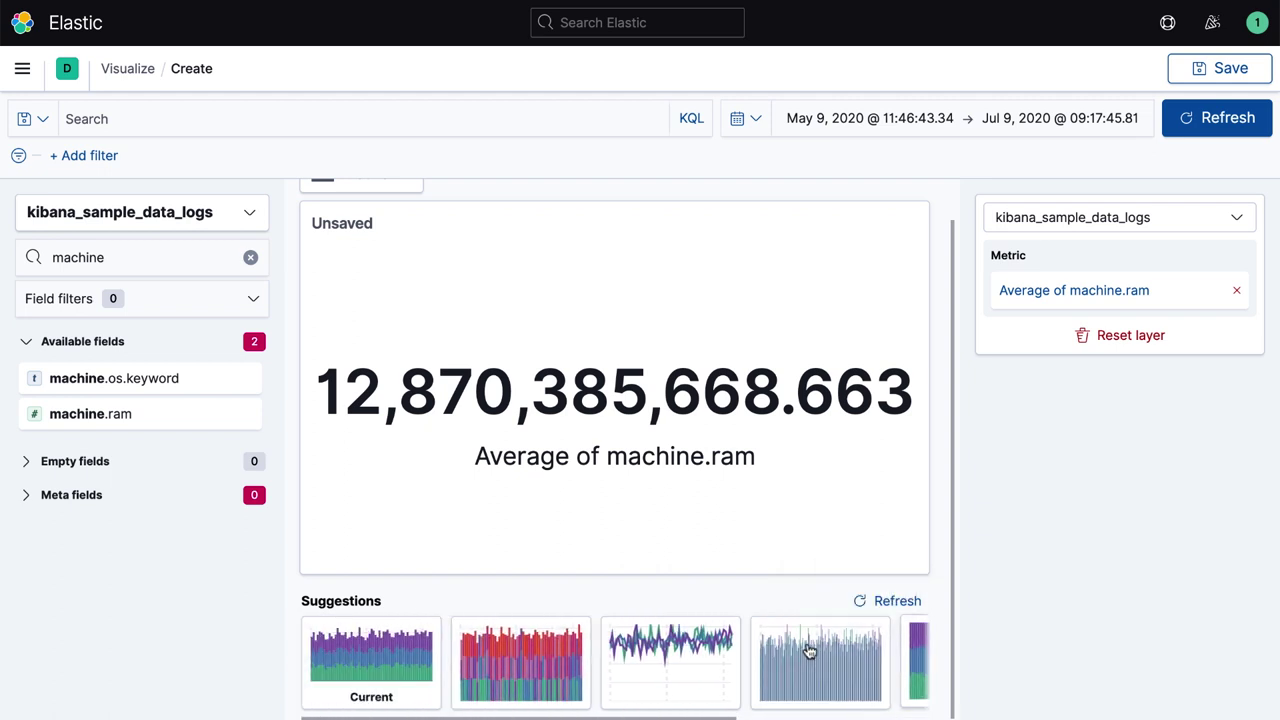
click(410, 667)
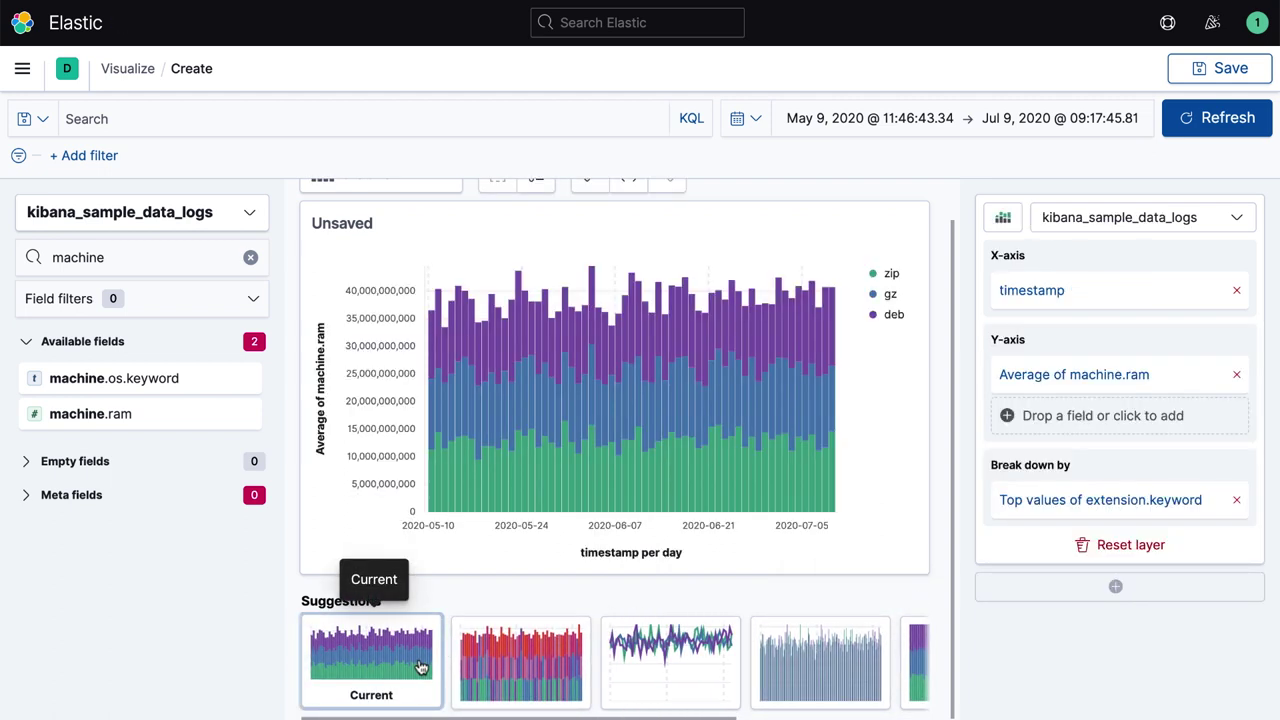
scroll(455, 598, up, 2)
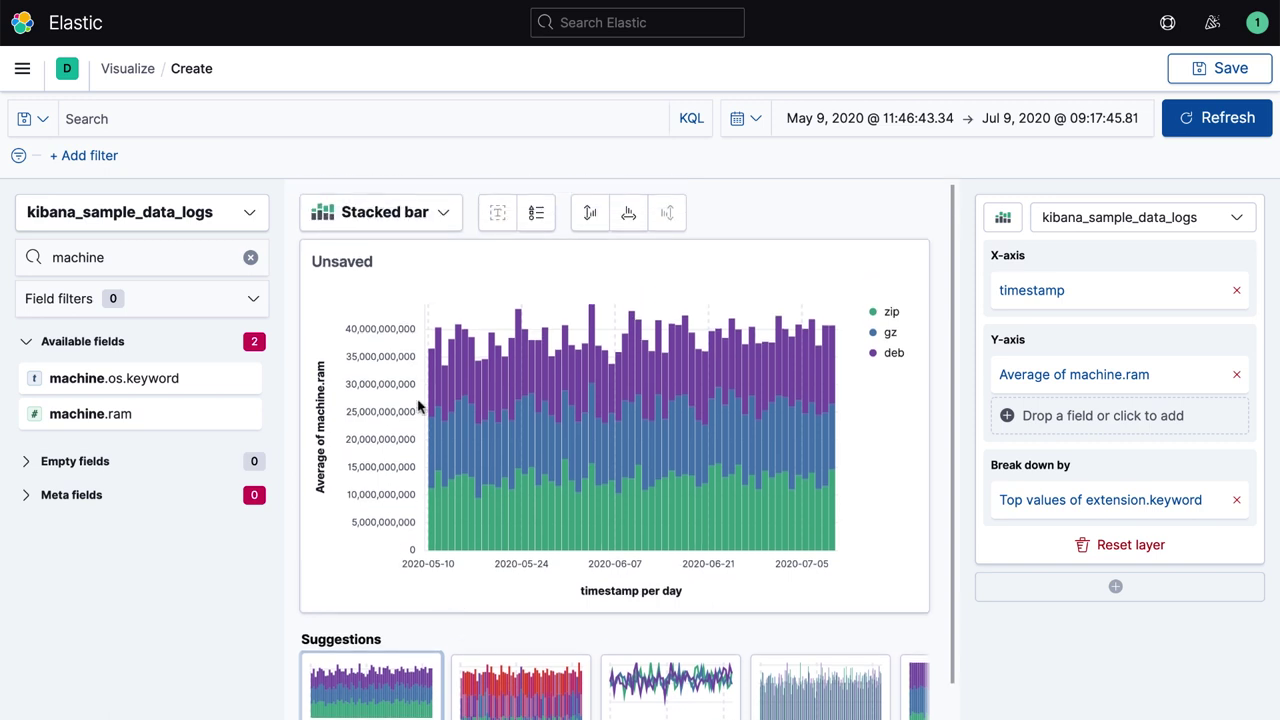
Switch to a Data table and add tags.keyword as a third breakdown.
click(440, 220)
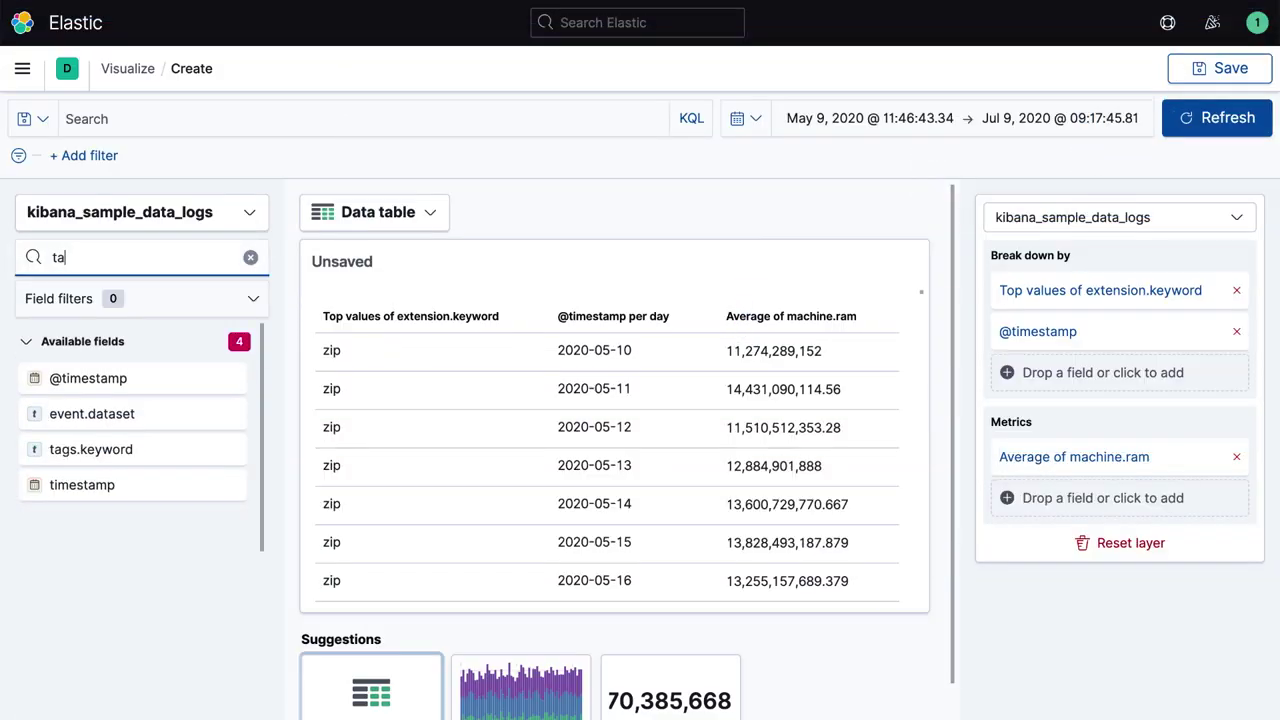
drag(95, 382, 1053, 390)
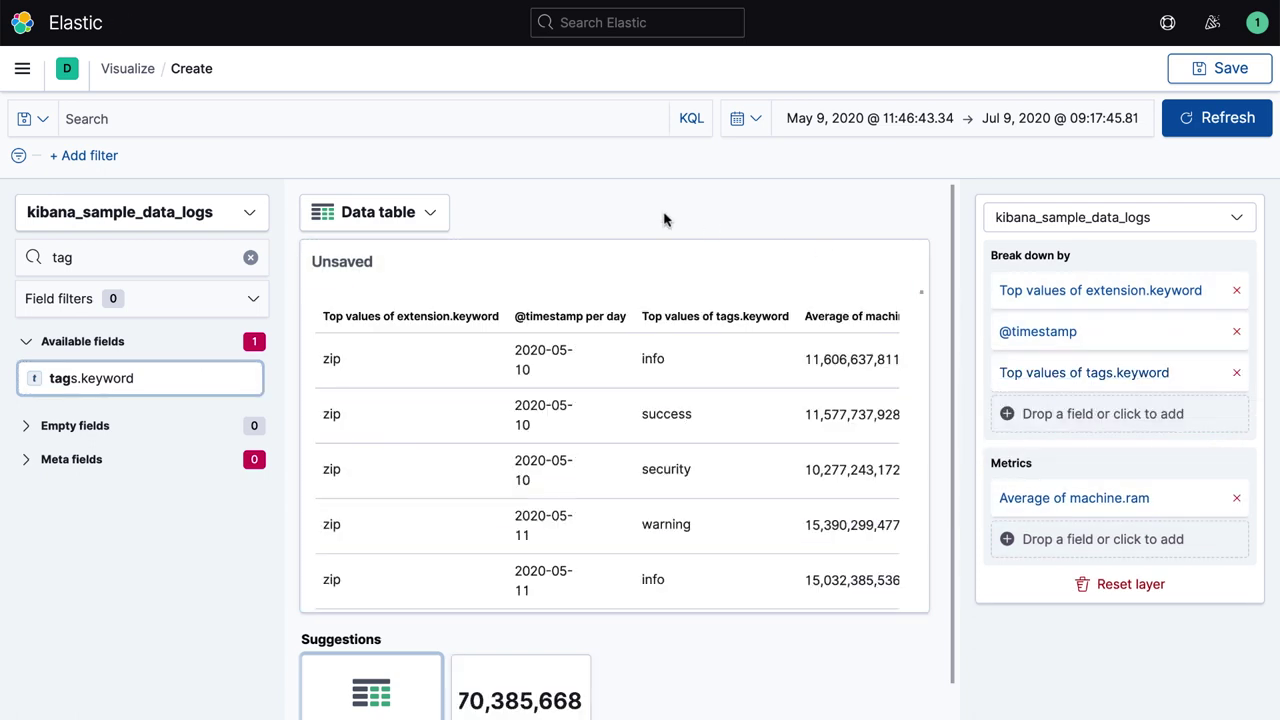
click(430, 214)
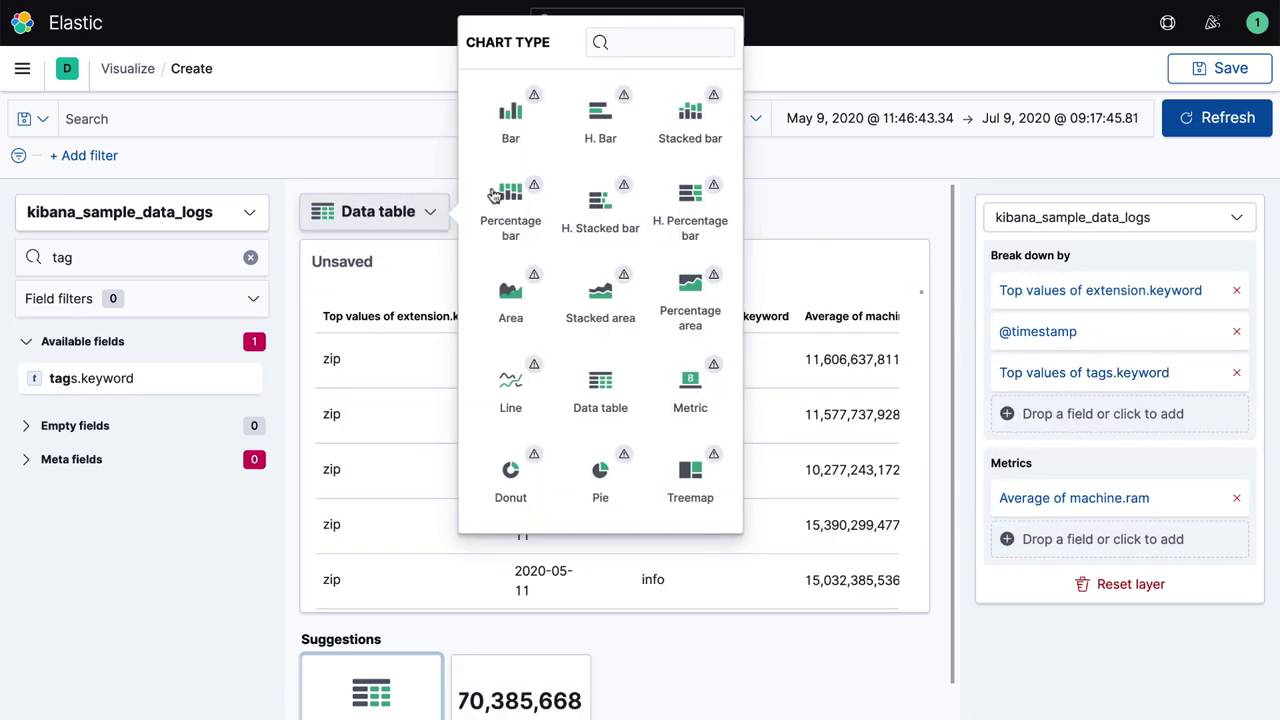
Switch back to Stacked bar and raise the extension.keyword top values count to 6.
click(673, 133)
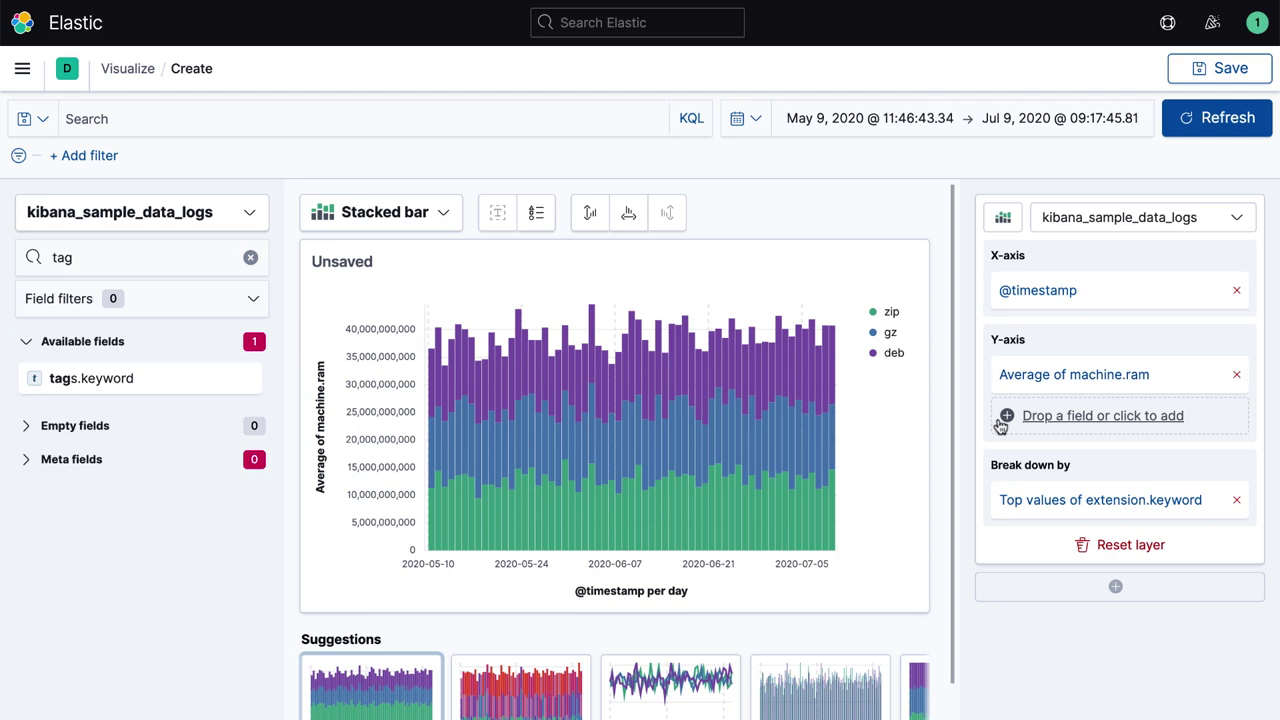
click(1028, 502)
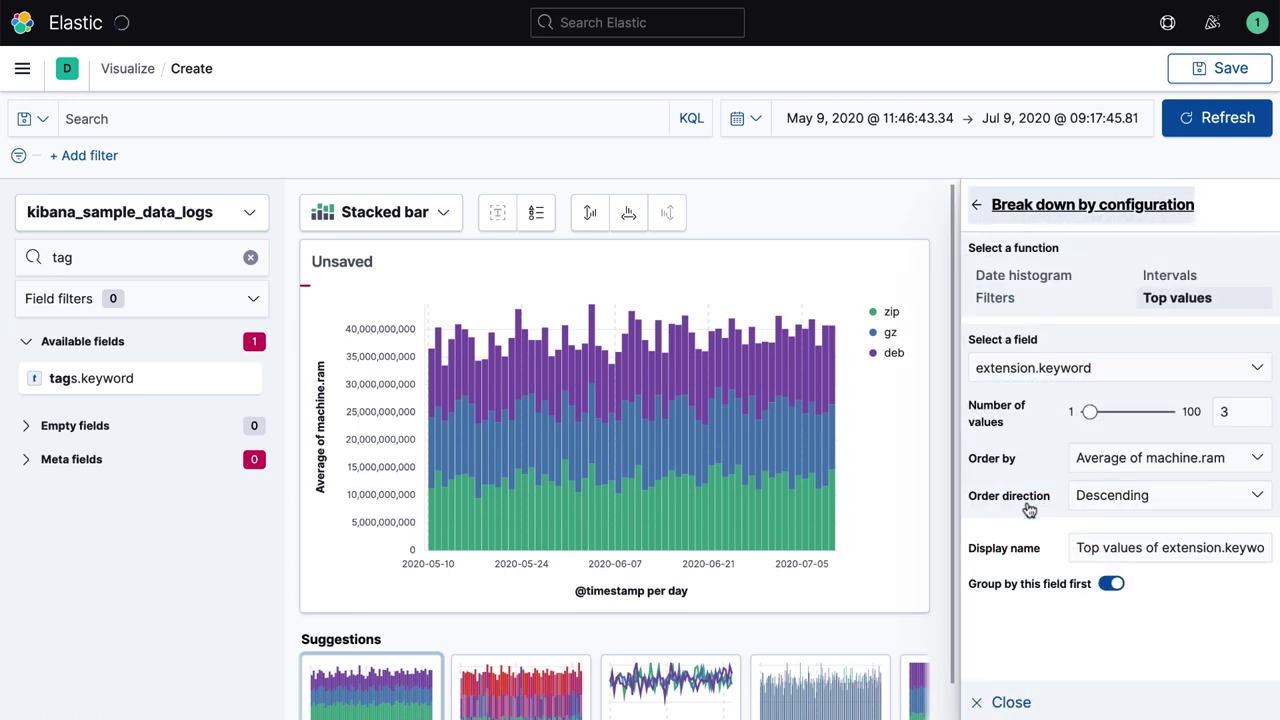
double_click(1258, 410)
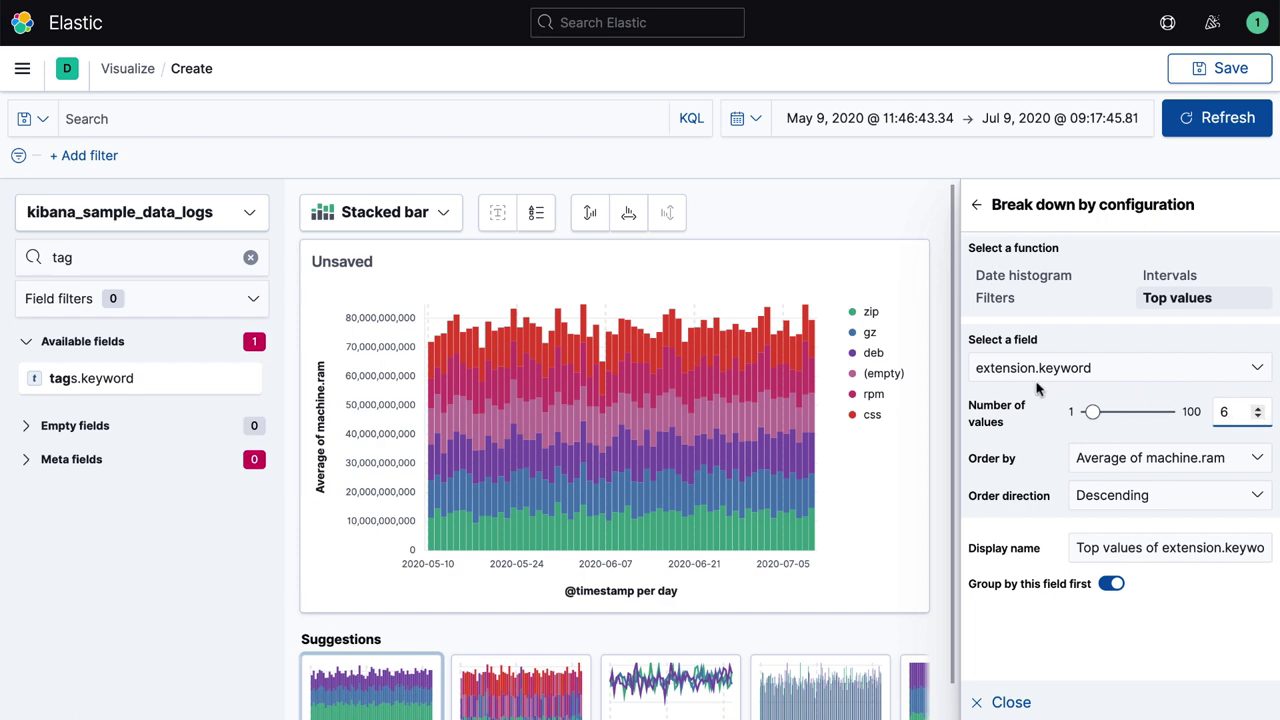
click(938, 393)
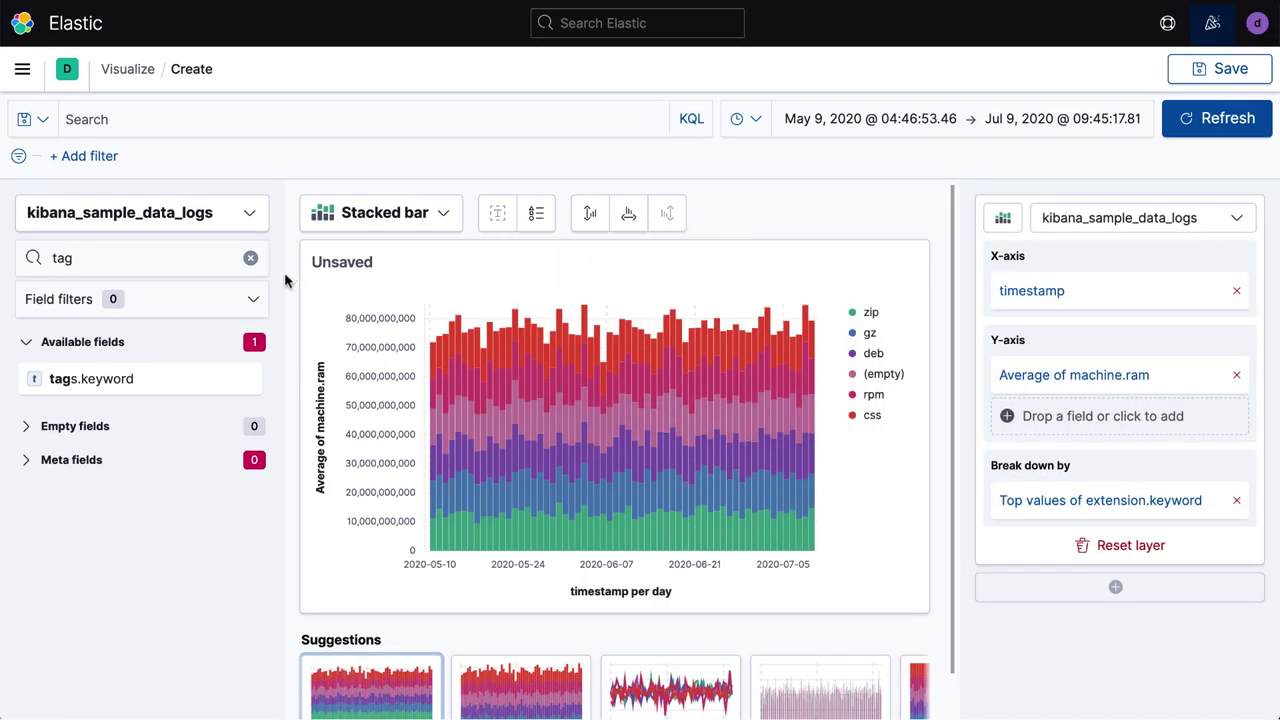
Make a Treemap of Count of records grouped by extension.keyword and geo.dest.
click(250, 258)
drag(129, 340, 1030, 380)
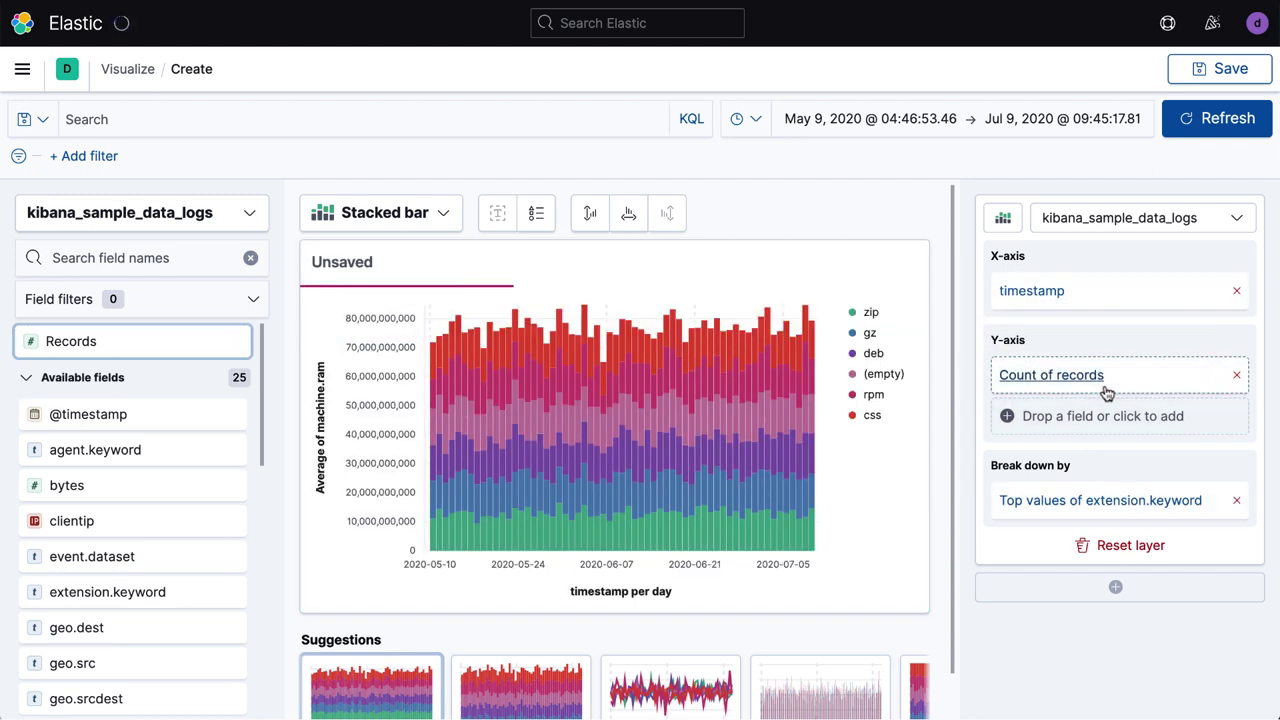
click(441, 213)
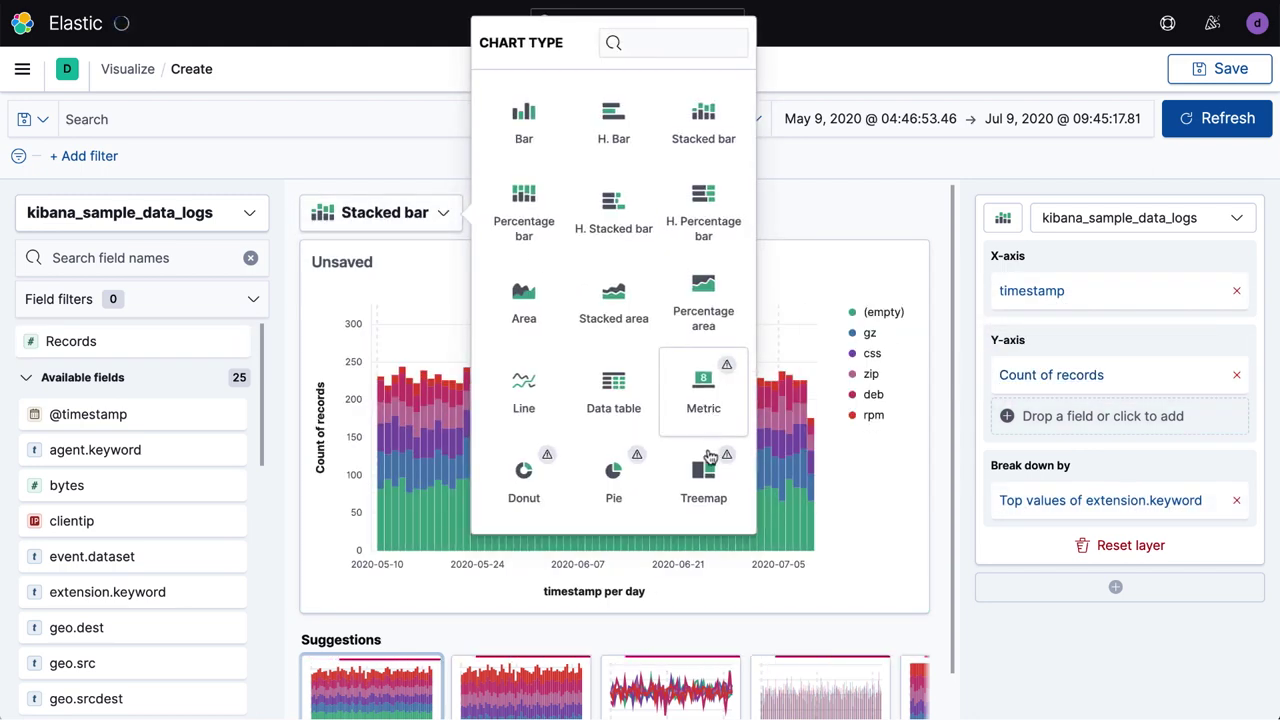
click(706, 482)
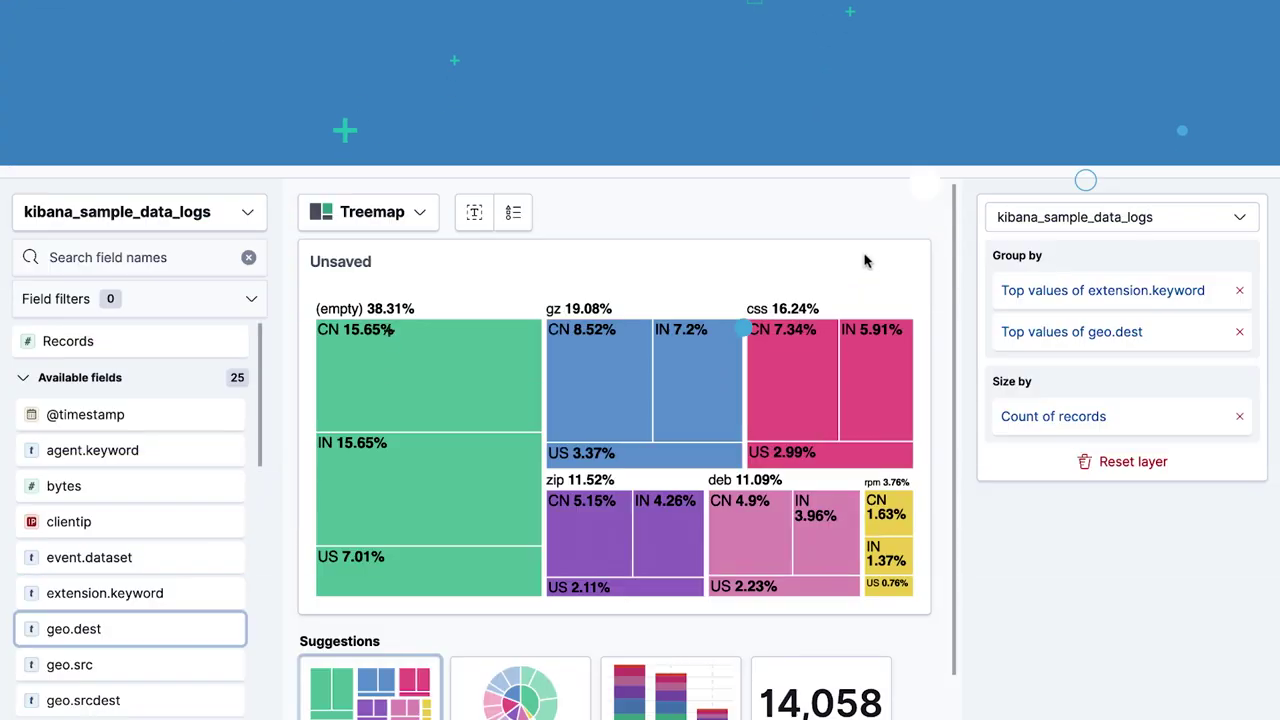
click(1197, 64)
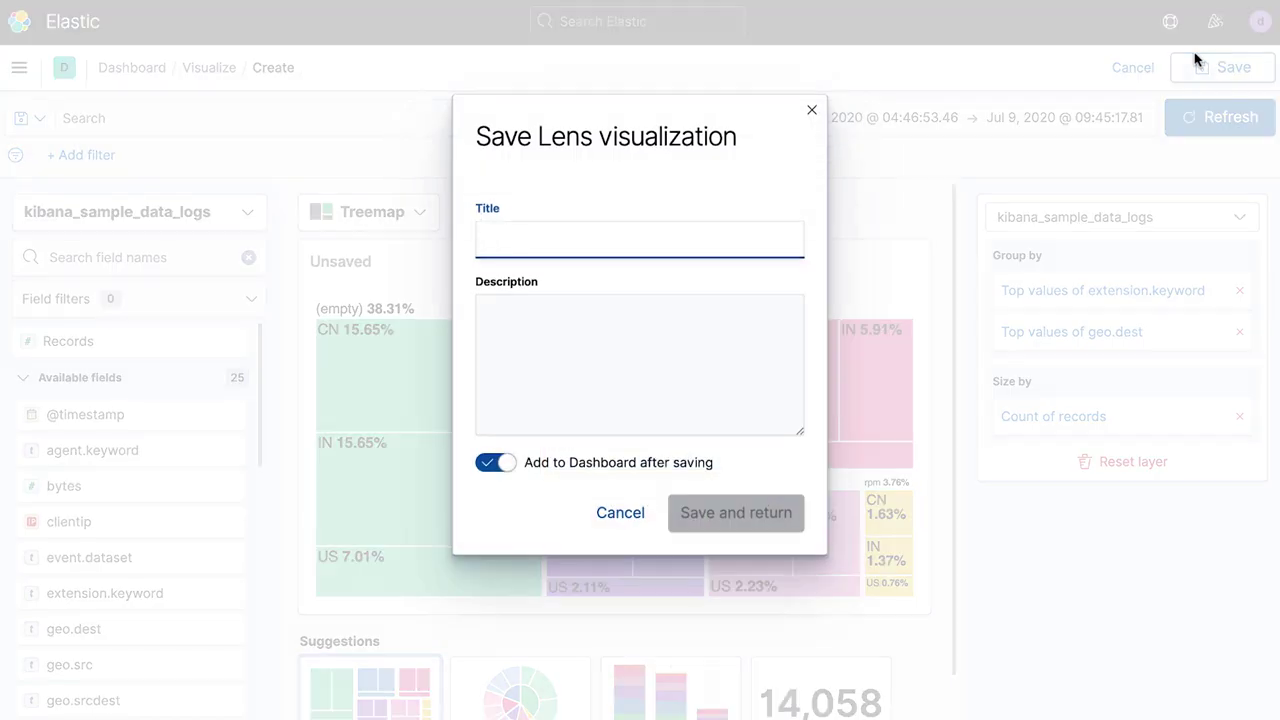
Title the visualization 'Keyword Treemap' and save it back onto the Web Traffic Advanced dashboard.
text(Keyword Treemap)
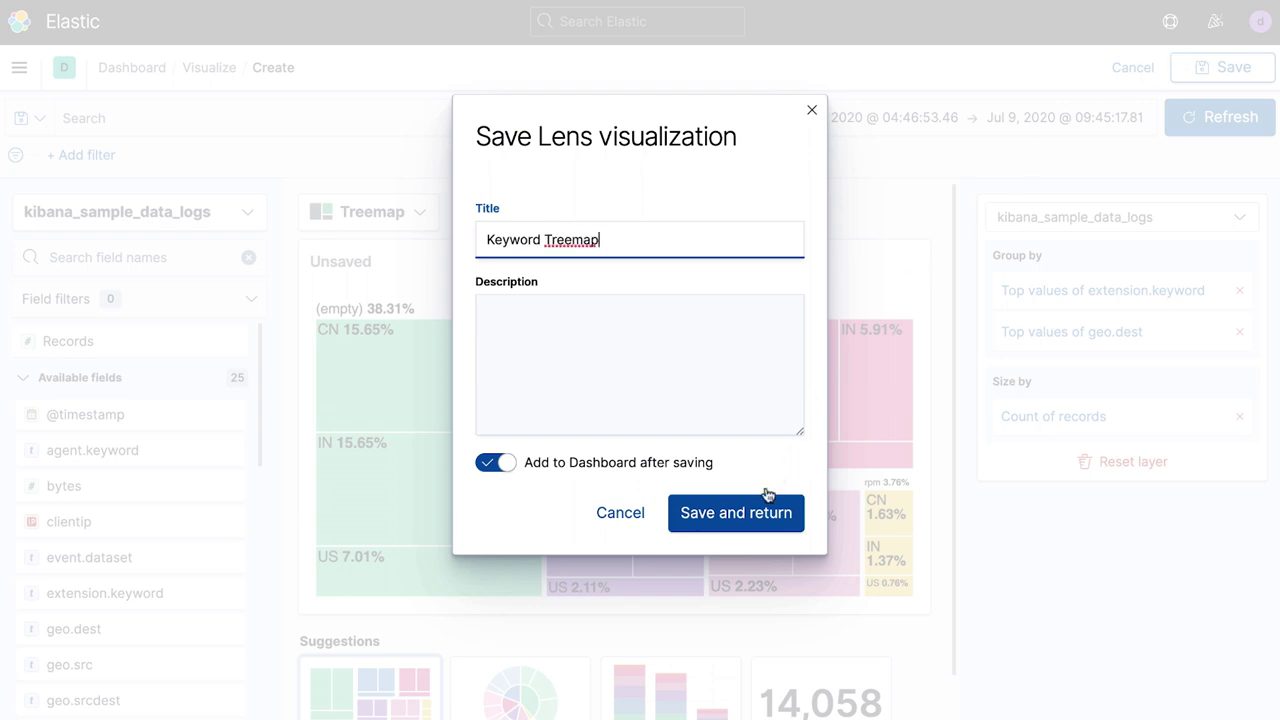
click(747, 516)
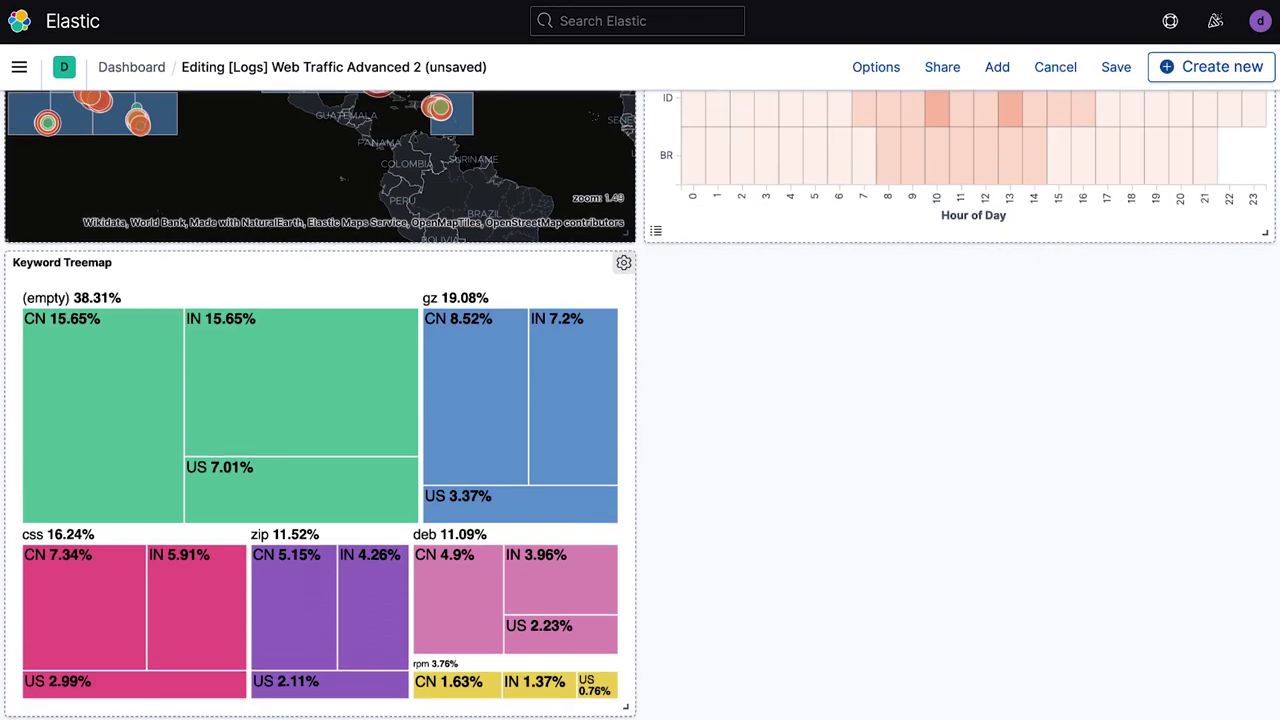
Stretch the Keyword Treemap panel to full width, save the Web Traffic dashboard, then filter to css and CN.
drag(645, 710, 1269, 709)
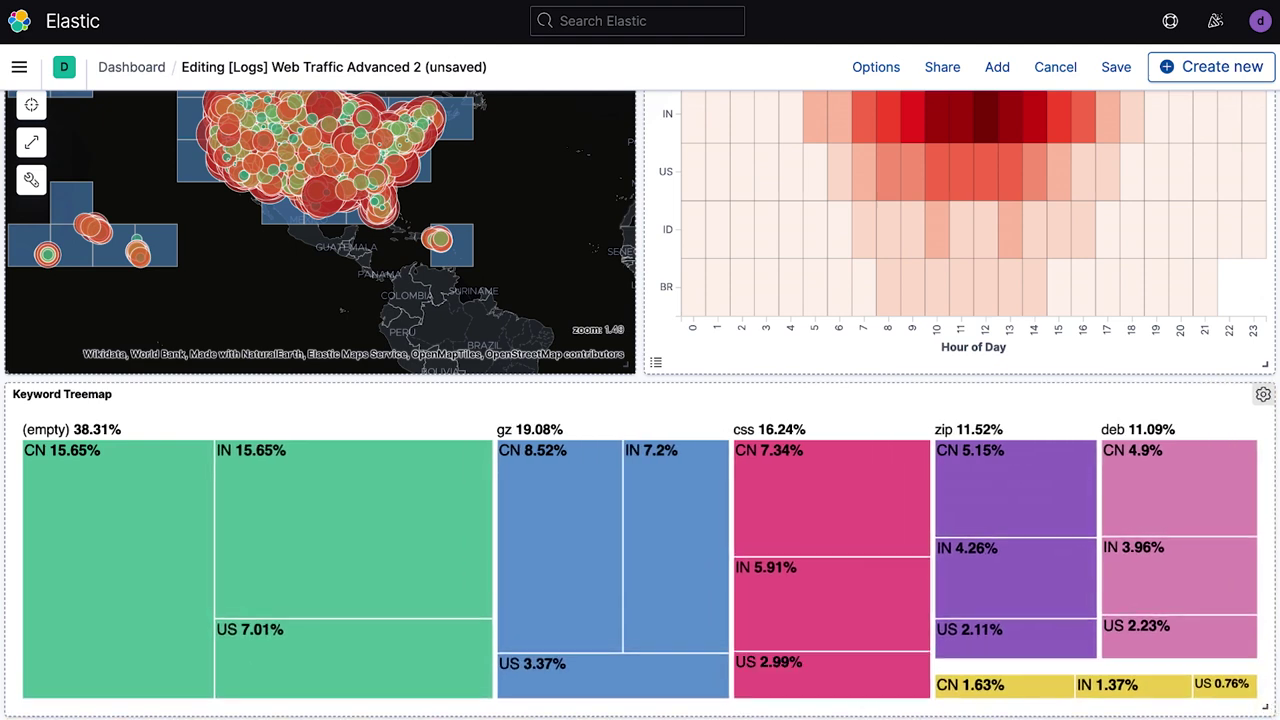
click(1116, 67)
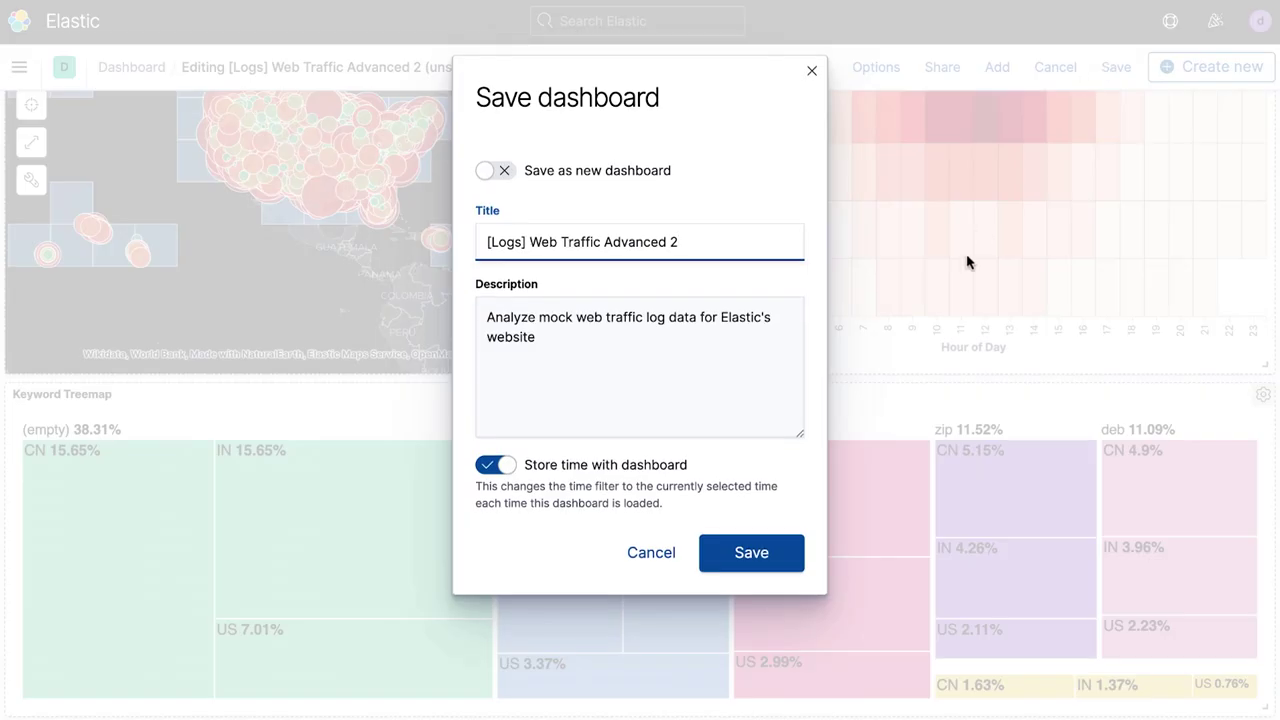
click(788, 556)
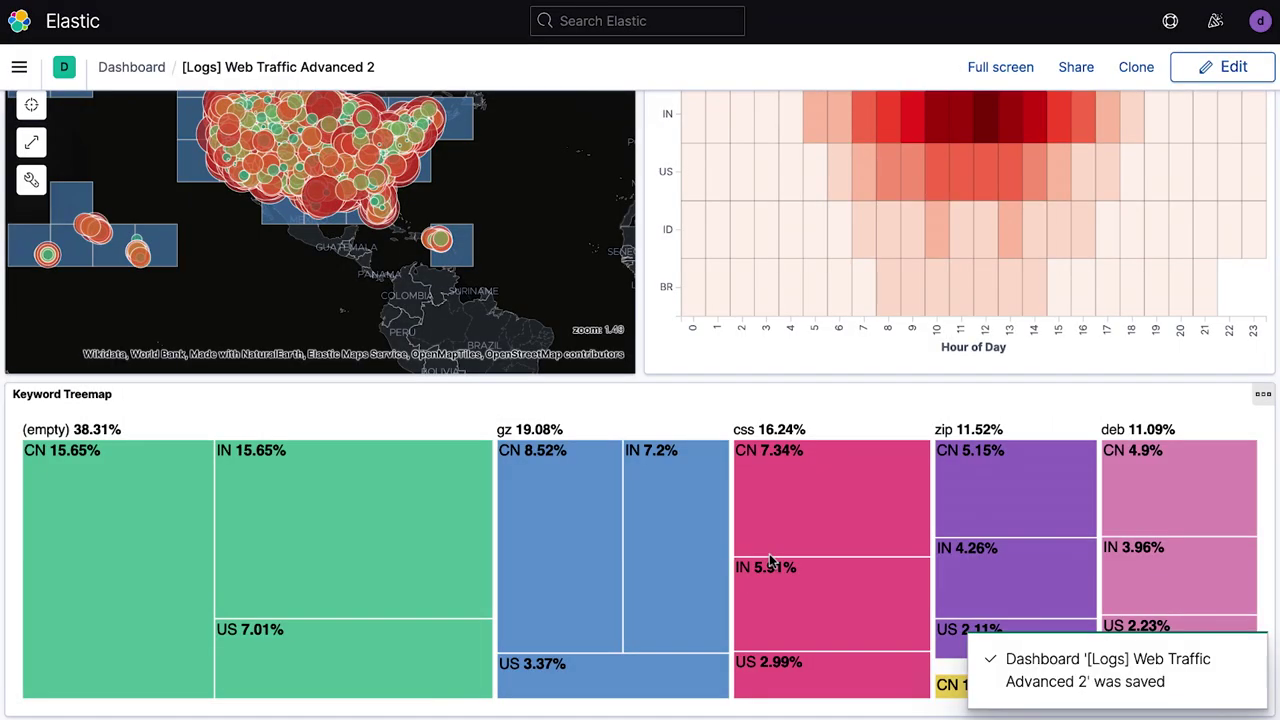
click(822, 490)
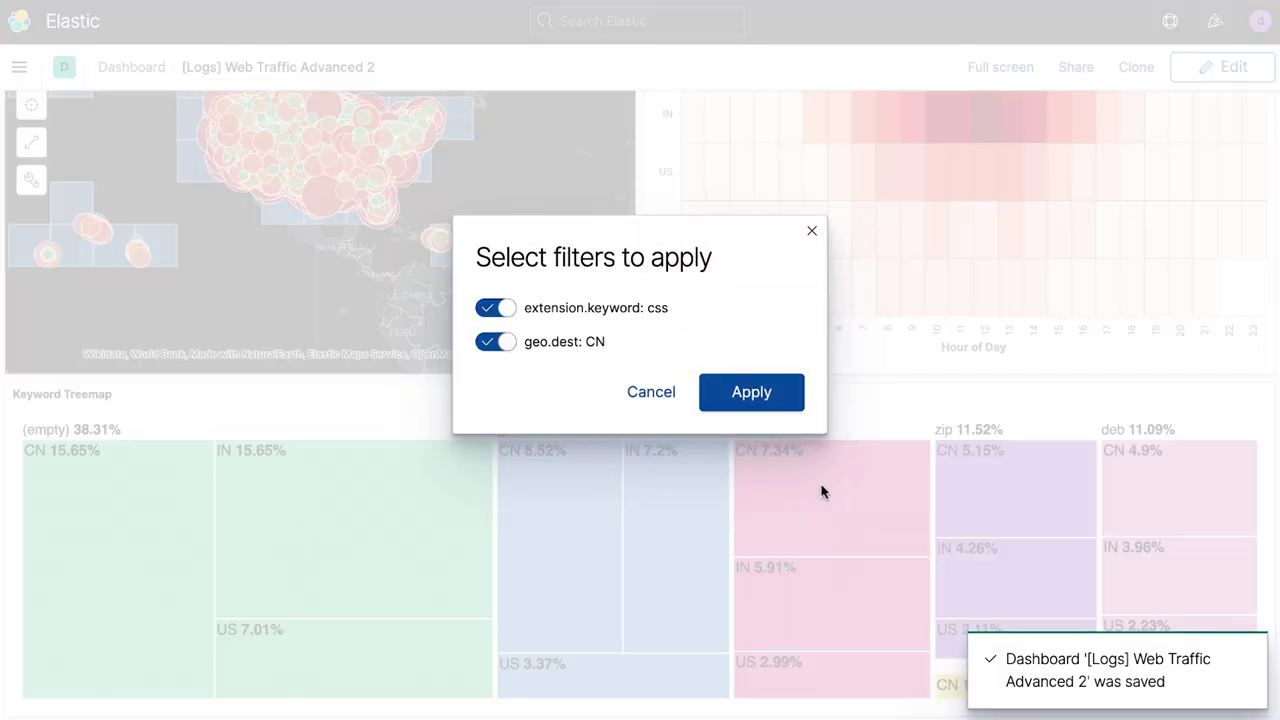
click(752, 395)
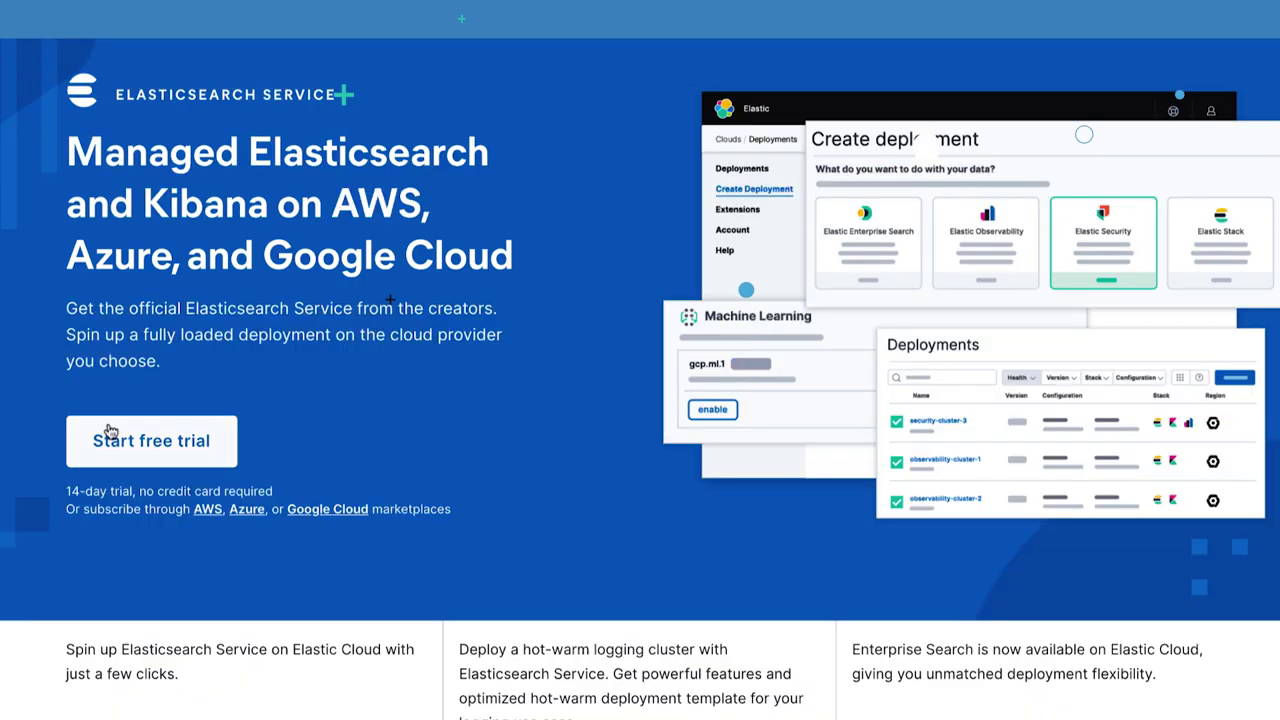
scroll(137, 531, down, 3)
scroll(139, 454, down, 6)
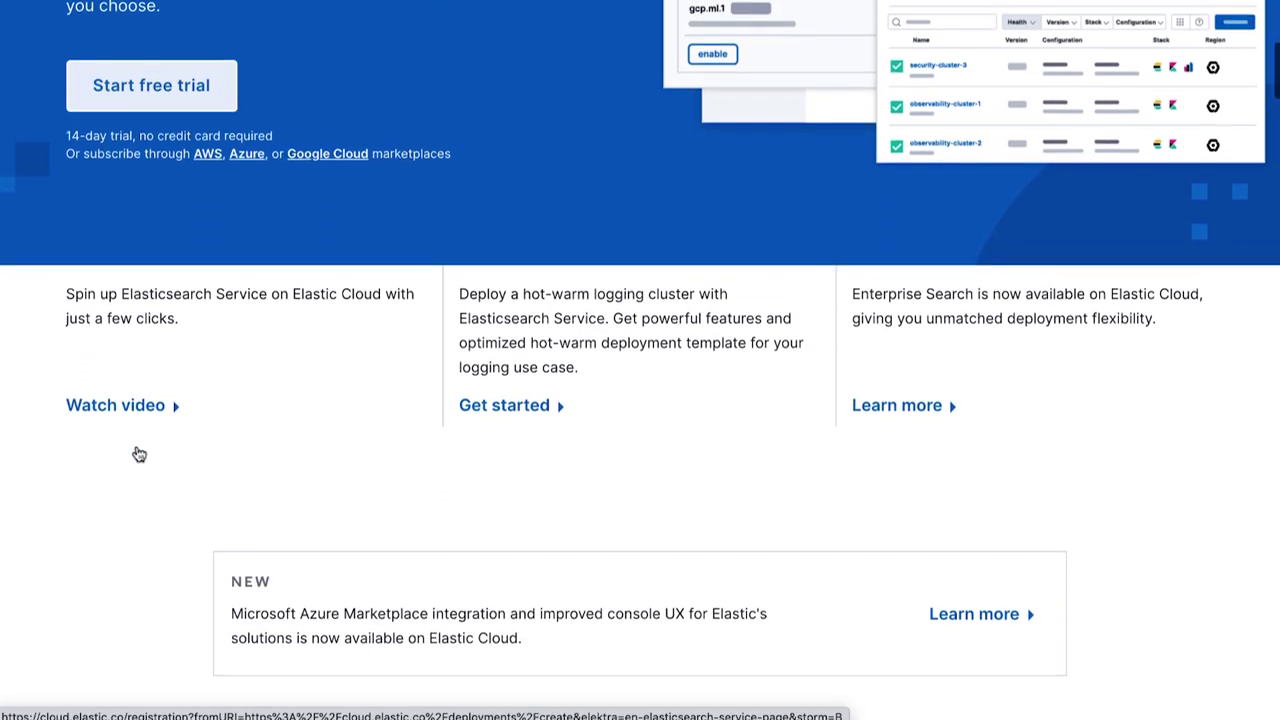
scroll(139, 454, down, 1)
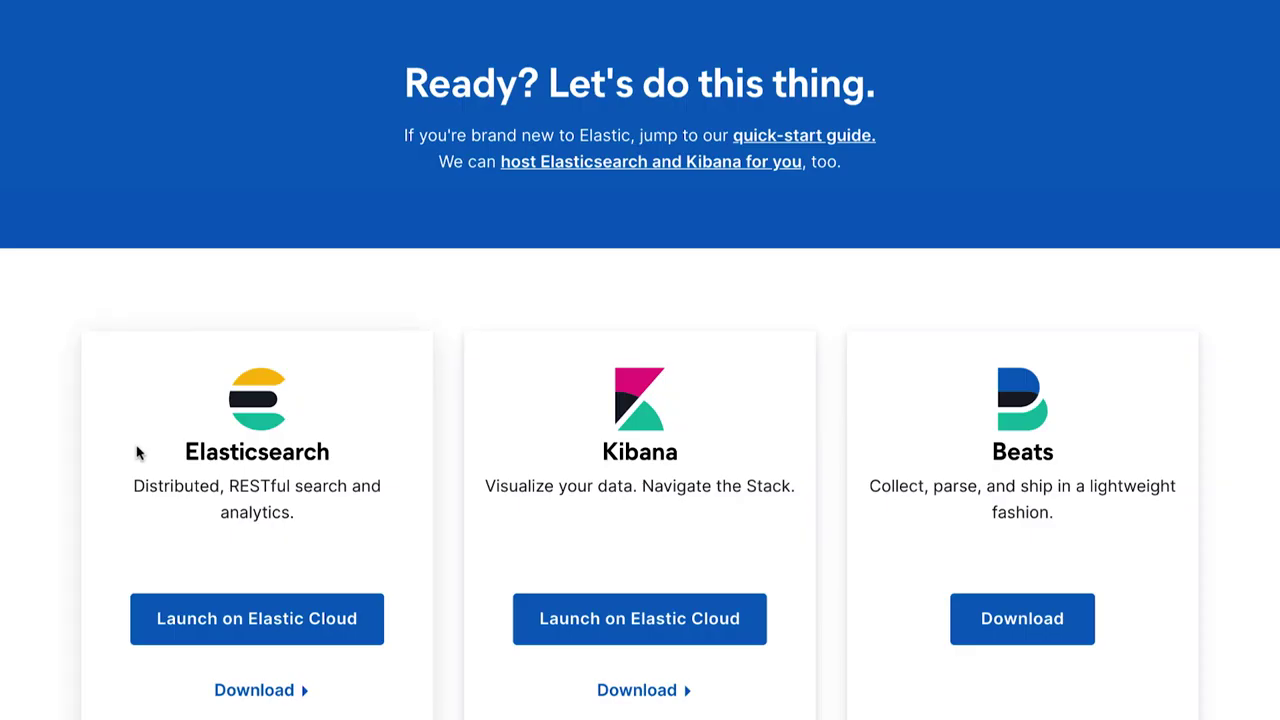
scroll(139, 454, down, 2)
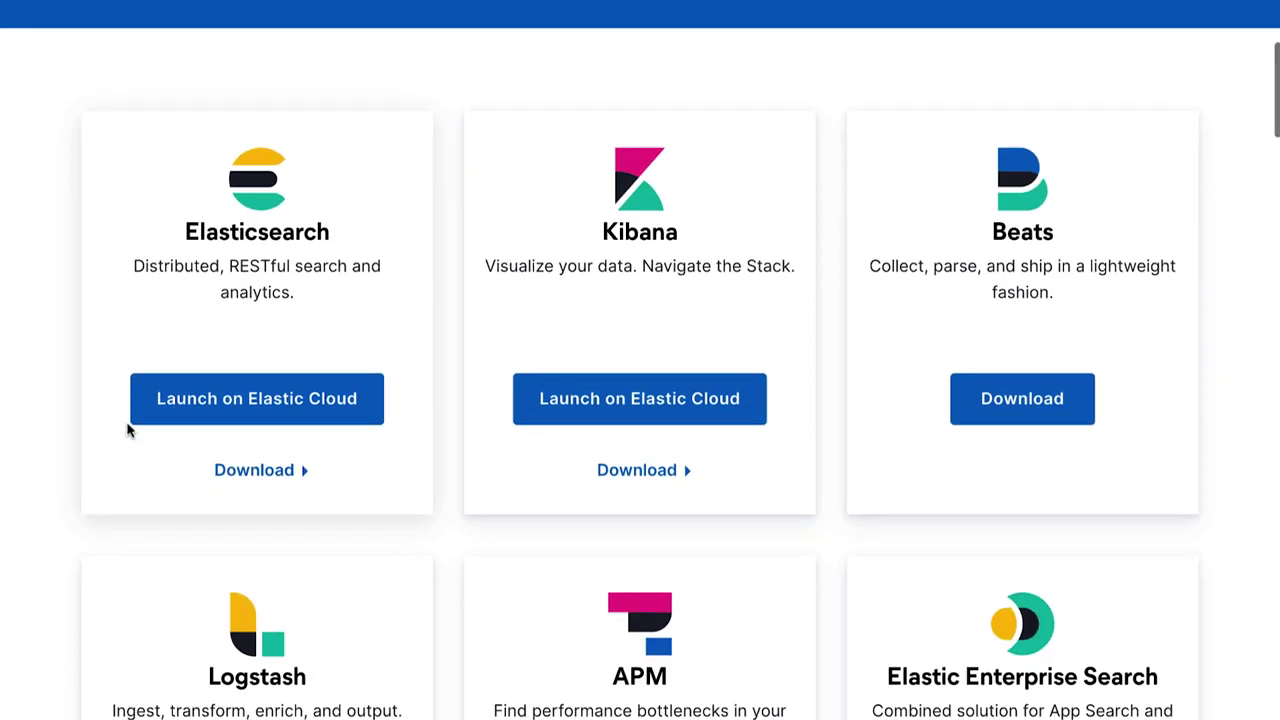